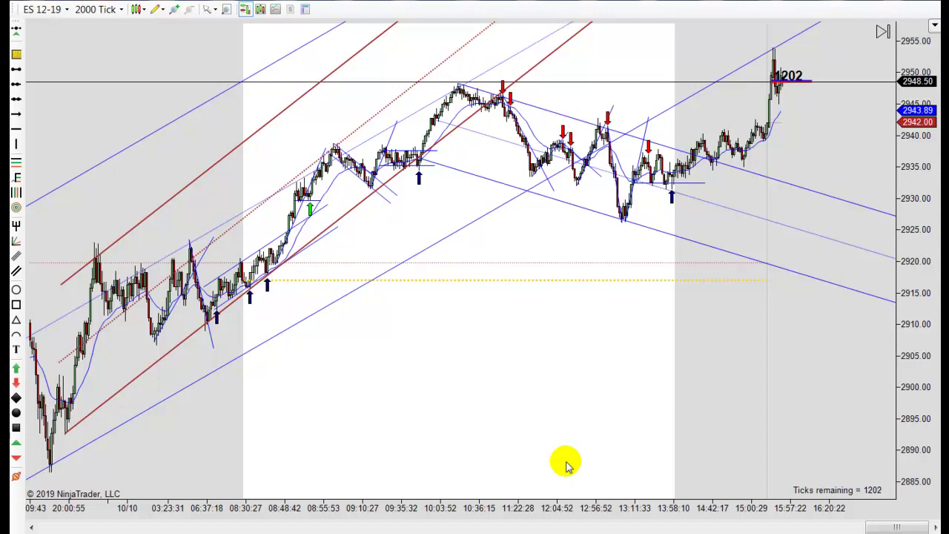
Examine the ES 12-19 2000-tick chart's overnight and day-session swings against the drawn channels and entry arrows.
{"action": "scroll", "coordinate": [586, 454], "scroll_direction": "up", "scroll_amount": 2}
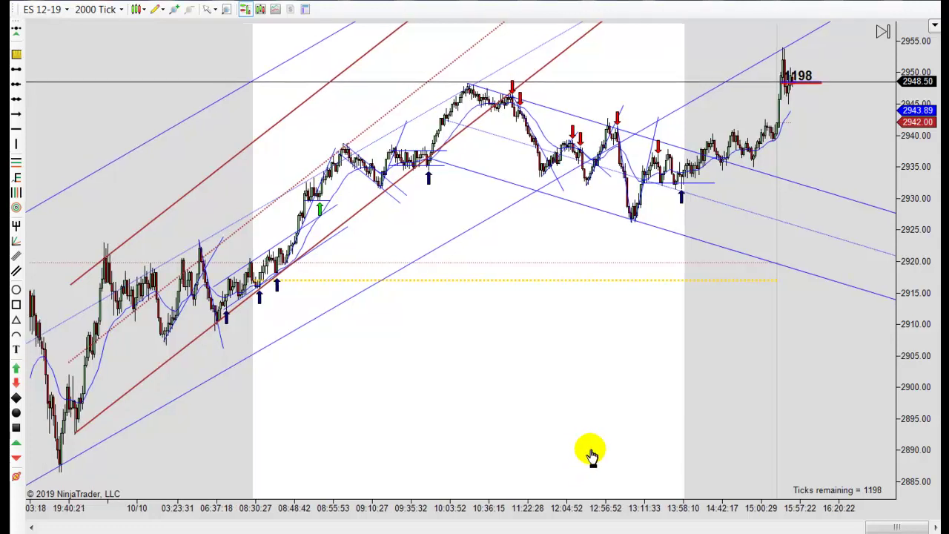
{"action": "left_click_drag", "start_coordinate": [602, 451], "coordinate": [689, 449]}
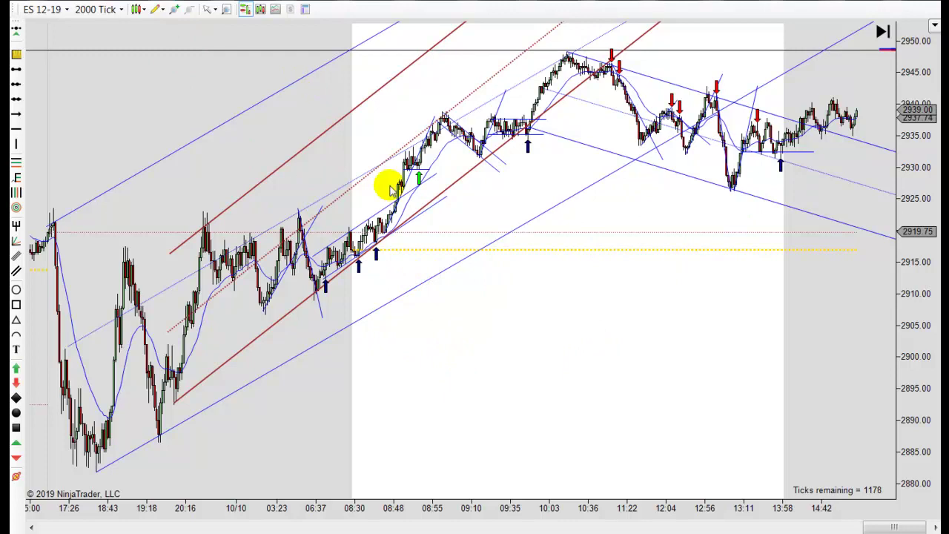
{"action": "scroll", "coordinate": [586, 344], "scroll_direction": "down", "scroll_amount": 3}
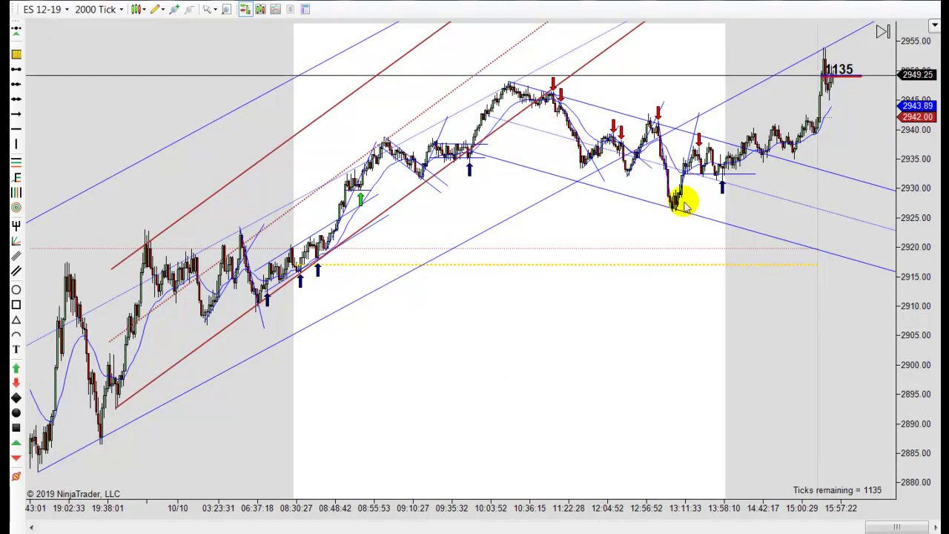
{"action": "scroll", "coordinate": [598, 249], "scroll_direction": "down", "scroll_amount": 3}
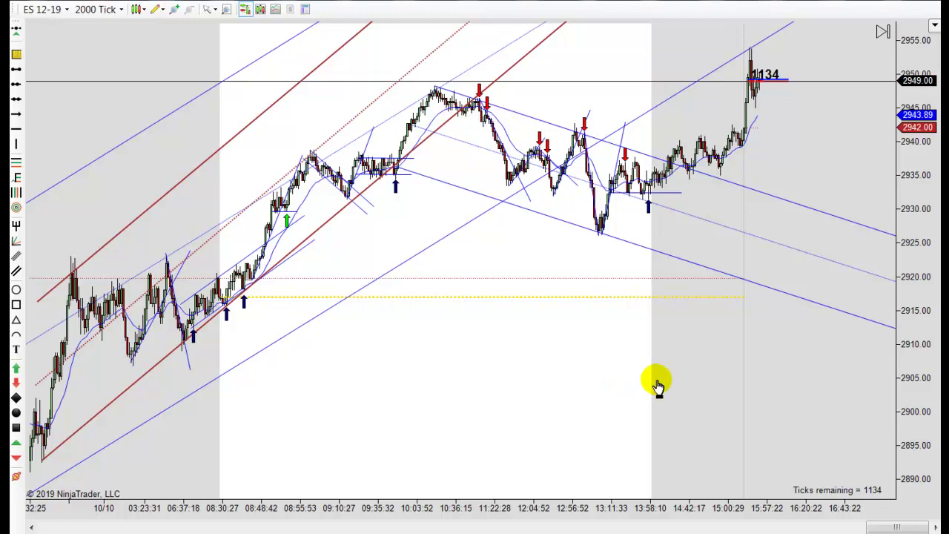
{"action": "scroll", "coordinate": [678, 382], "scroll_direction": "up", "scroll_amount": 3}
{"action": "scroll", "coordinate": [701, 386], "scroll_direction": "up", "scroll_amount": 2}
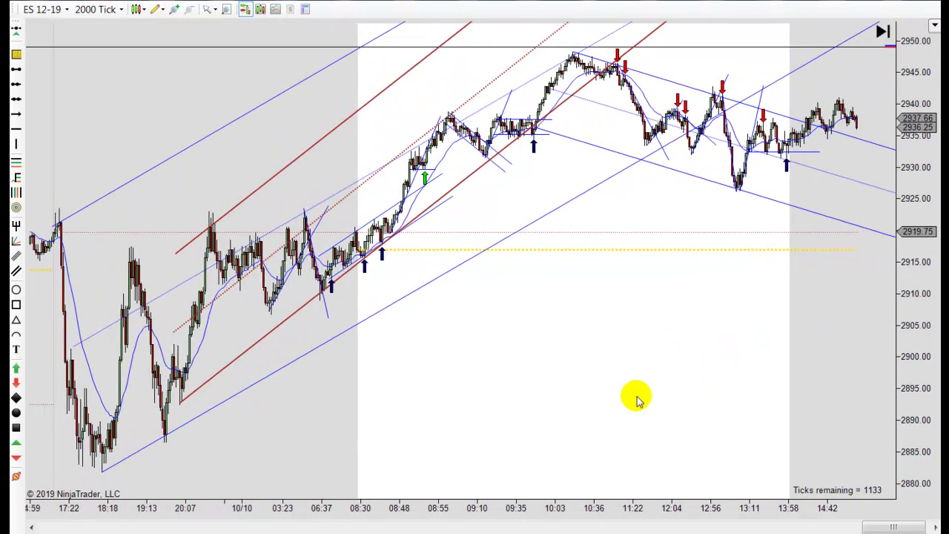
{"action": "scroll", "coordinate": [532, 430], "scroll_direction": "down", "scroll_amount": 4}
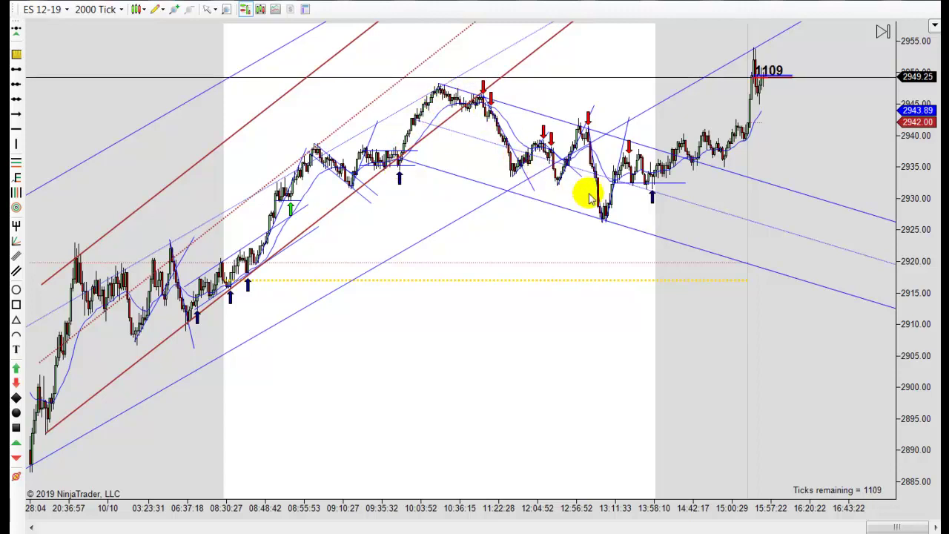
{"action": "scroll", "coordinate": [489, 382], "scroll_direction": "left", "scroll_amount": 2}
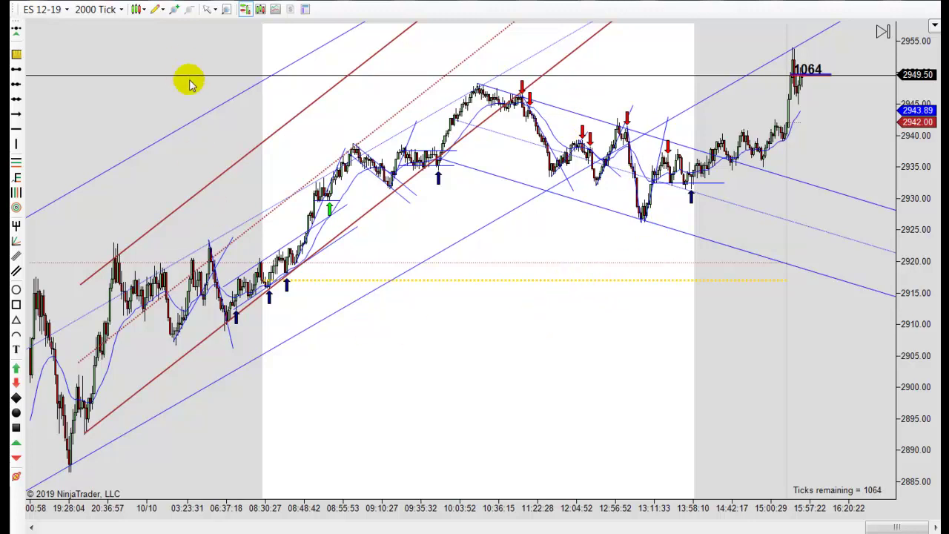
{"action": "left_click_drag", "start_coordinate": [502, 349], "coordinate": [597, 364]}
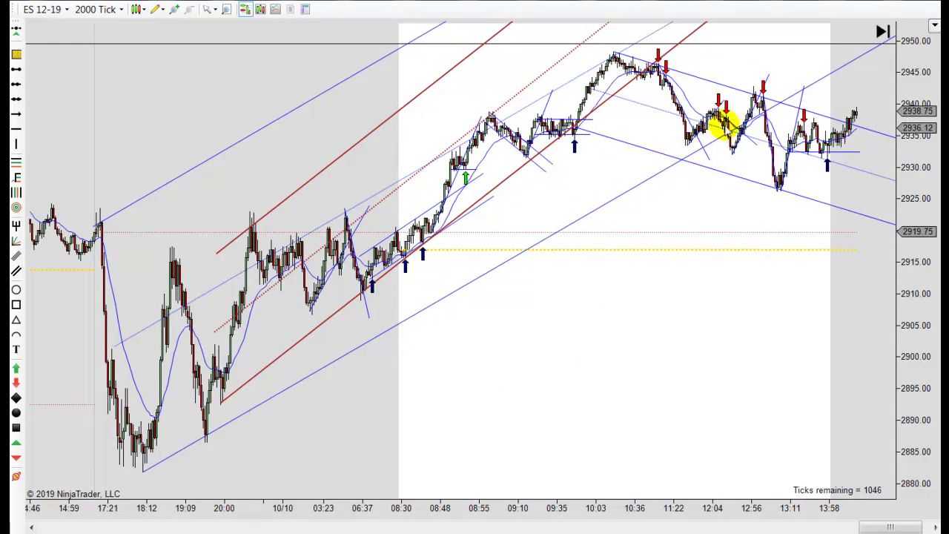
{"action": "left_click_drag", "start_coordinate": [578, 392], "coordinate": [414, 418]}
{"action": "scroll", "coordinate": [470, 409], "scroll_direction": "up", "scroll_amount": 5}
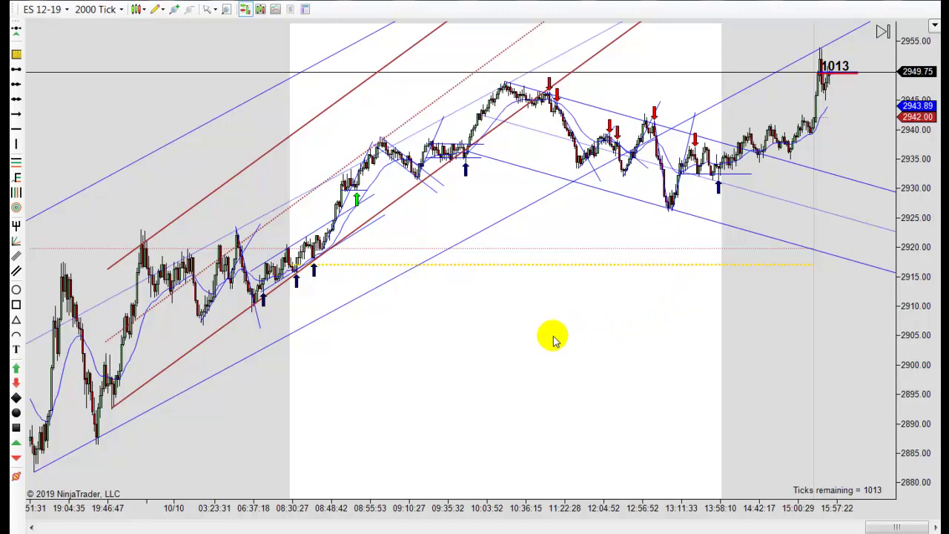
{"action": "scroll", "coordinate": [628, 354], "scroll_direction": "up", "scroll_amount": 5}
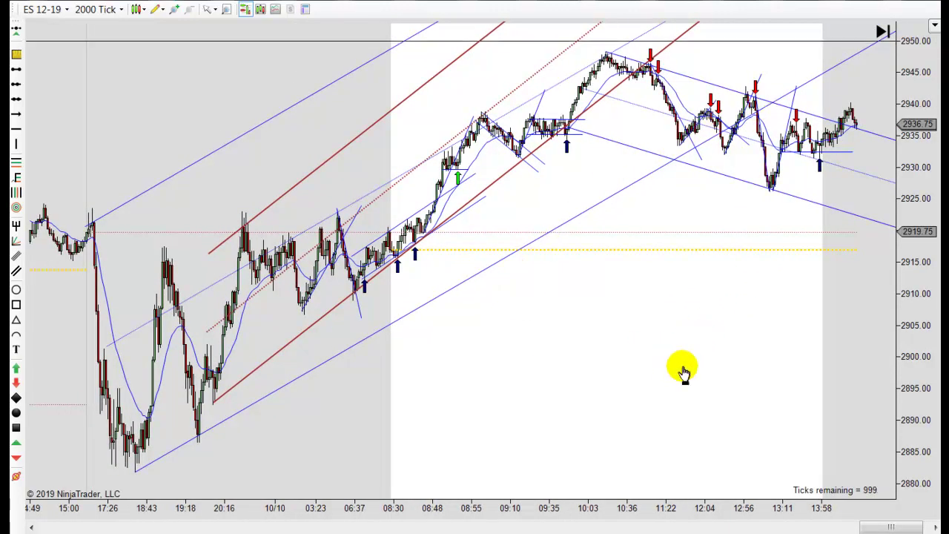
{"action": "scroll", "coordinate": [682, 371], "scroll_direction": "up", "scroll_amount": 2}
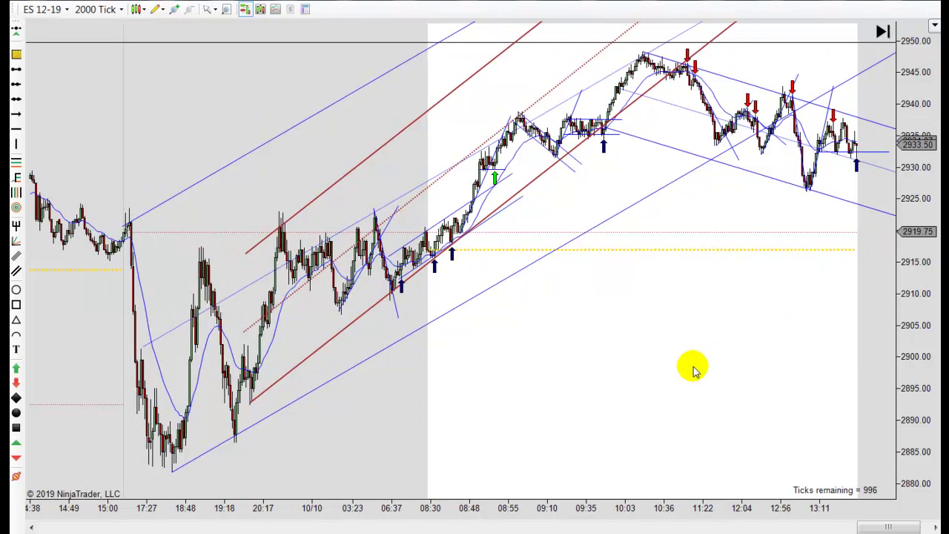
Delete the solid upper and lower blue lines of the large ascending channel, keeping the red channel.
{"action": "scroll", "coordinate": [694, 371], "scroll_direction": "up", "scroll_amount": 5}
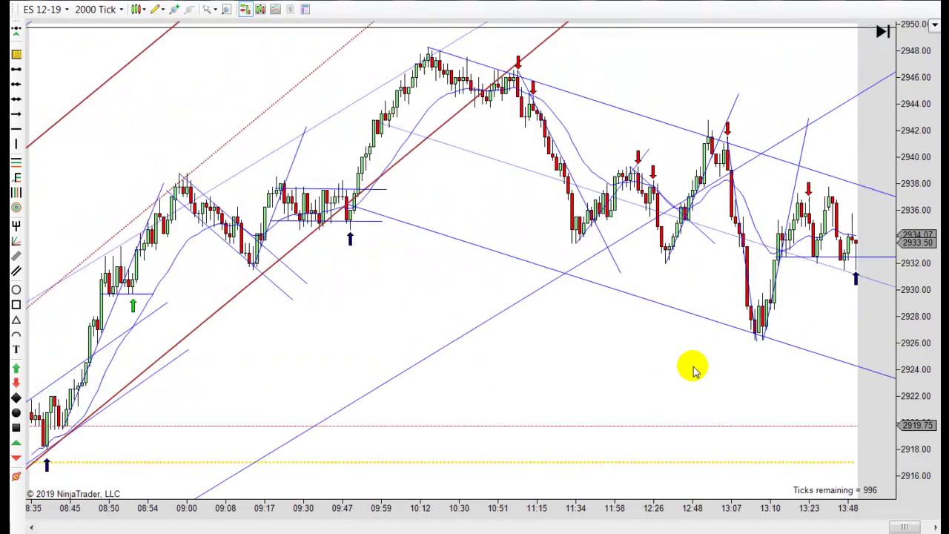
{"action": "left_click_drag", "start_coordinate": [271, 339], "coordinate": [616, 284]}
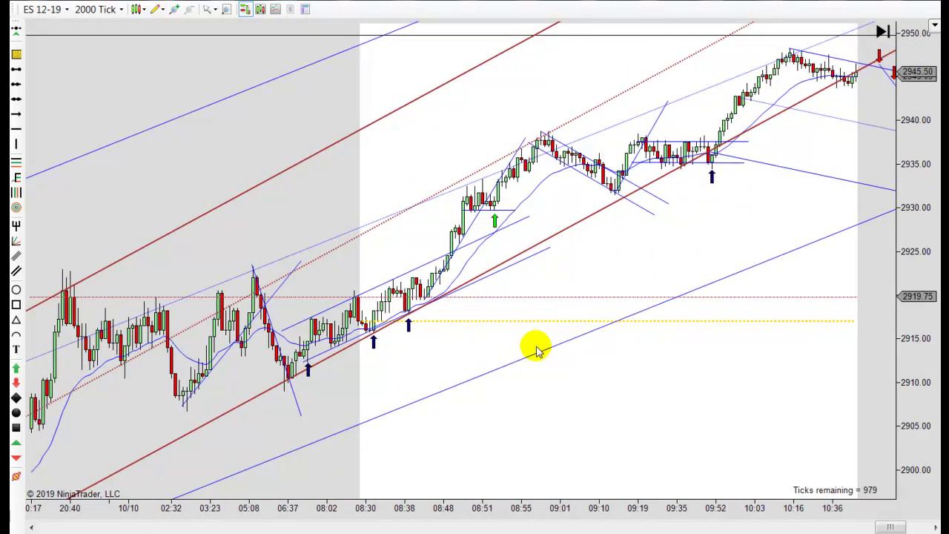
{"action": "key", "text": "Delete"}
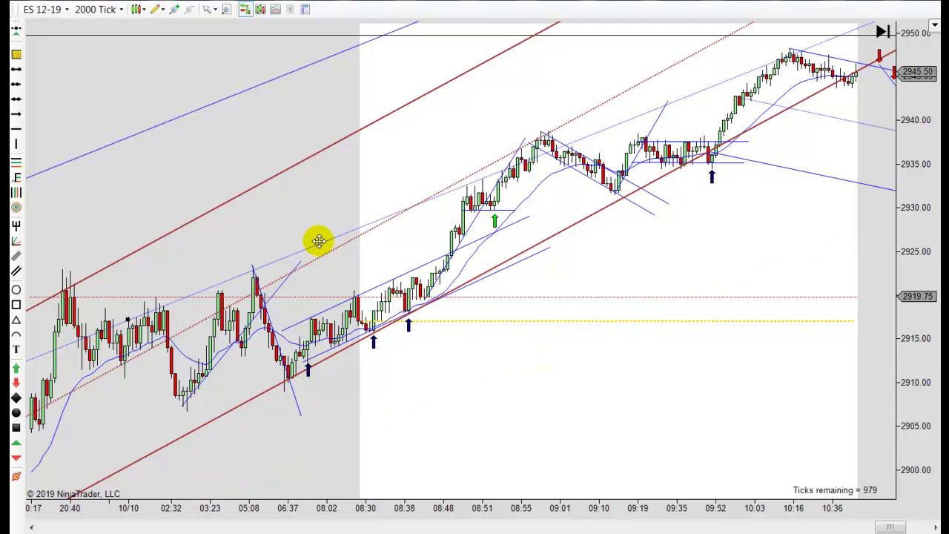
{"action": "left_click", "coordinate": [235, 87]}
{"action": "key", "text": "Delete"}
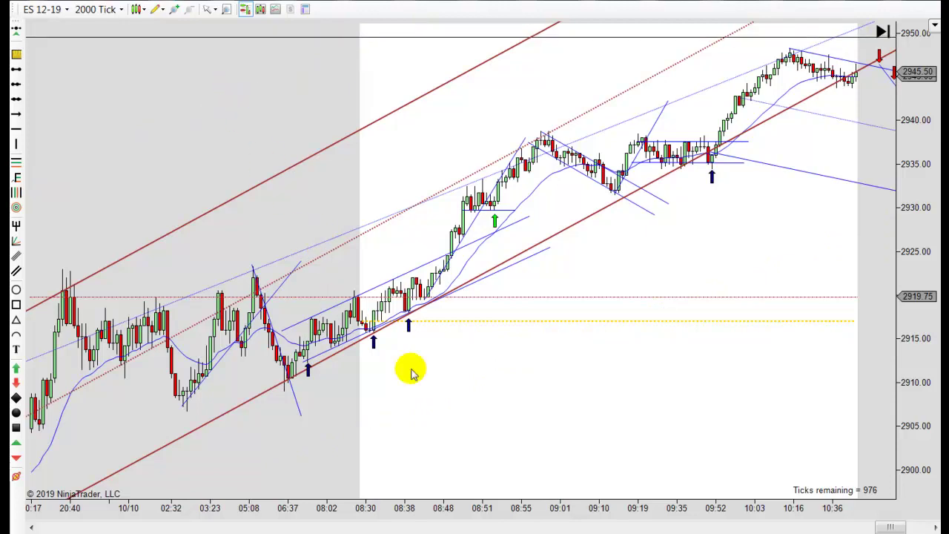
Examine the morning uptrend inside the red channel, including its pullbacks, entry arrows and the 10:00 breakout.
{"action": "scroll", "coordinate": [429, 312], "scroll_direction": "up", "scroll_amount": 5}
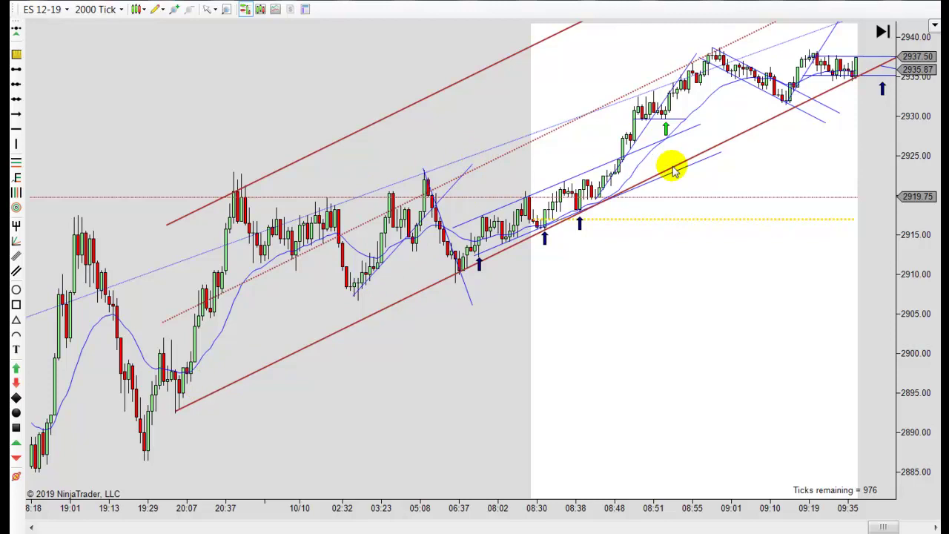
{"action": "left_click_drag", "start_coordinate": [634, 359], "coordinate": [466, 159]}
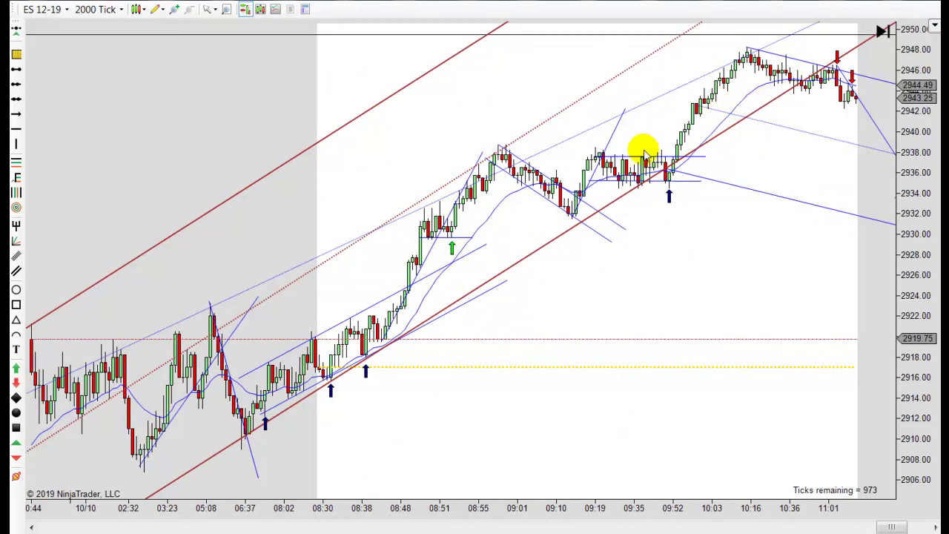
{"action": "left_click_drag", "start_coordinate": [693, 295], "coordinate": [632, 307]}
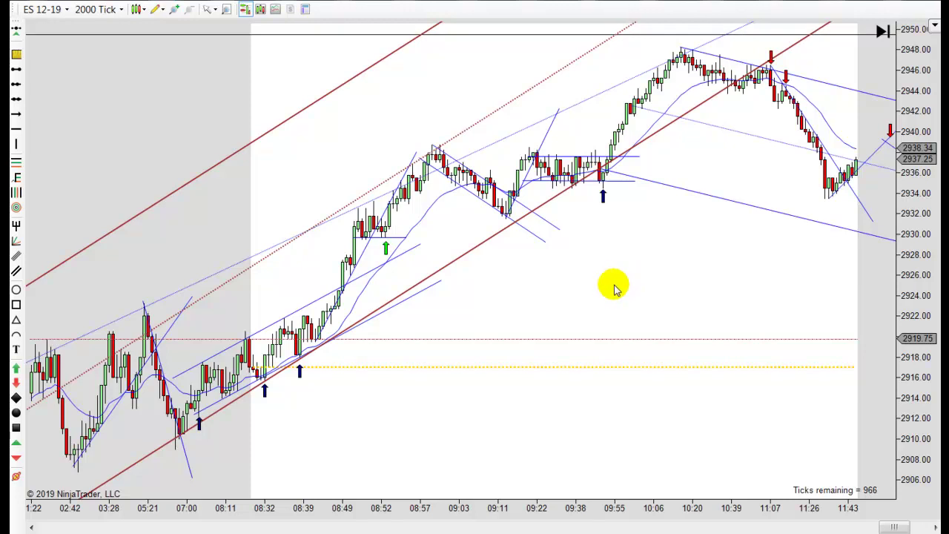
{"action": "left_click_drag", "start_coordinate": [599, 293], "coordinate": [523, 250]}
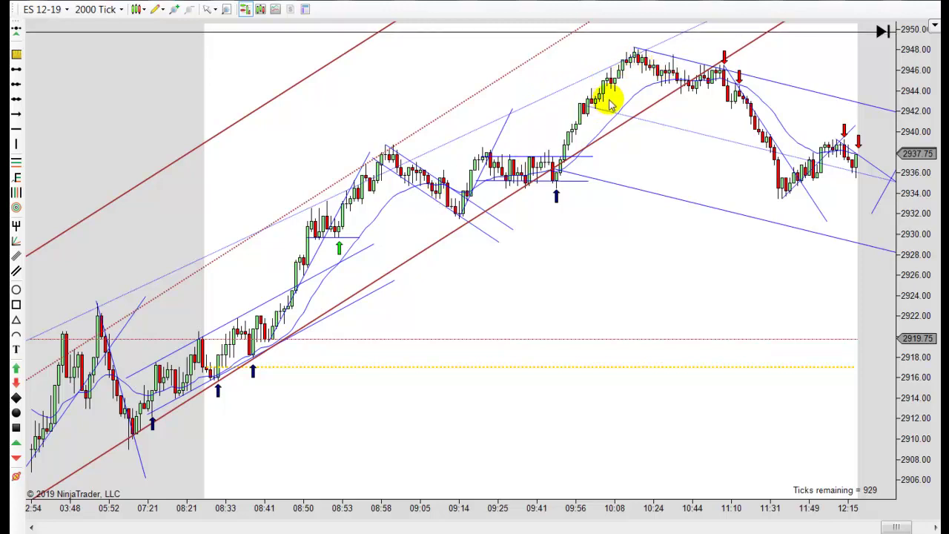
{"action": "left_click_drag", "start_coordinate": [599, 300], "coordinate": [732, 280]}
{"action": "left_click_drag", "start_coordinate": [572, 407], "coordinate": [660, 385]}
{"action": "scroll", "coordinate": [660, 385], "scroll_direction": "up", "scroll_amount": 2}
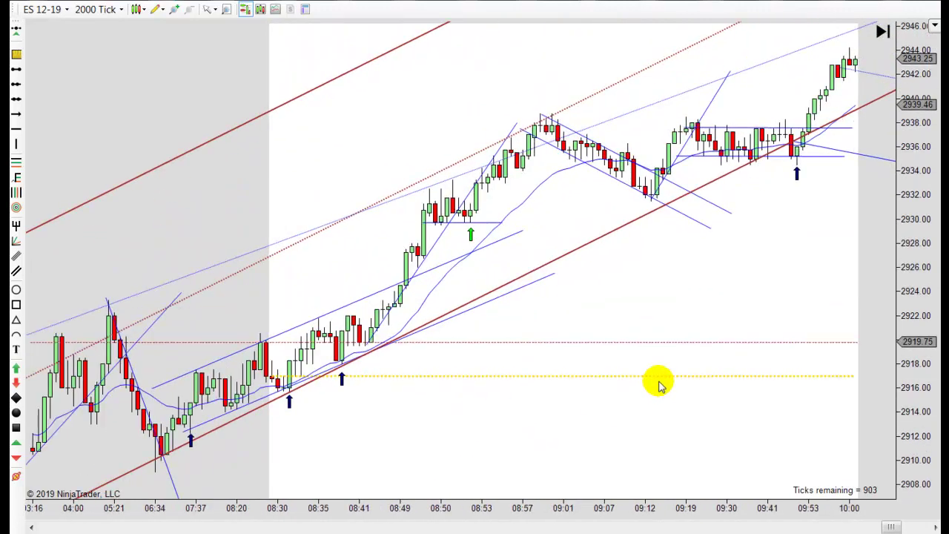
Examine the overnight range and the buy arrows around the 08:30 open against the lower red channel line.
{"action": "left_click_drag", "start_coordinate": [447, 455], "coordinate": [631, 415]}
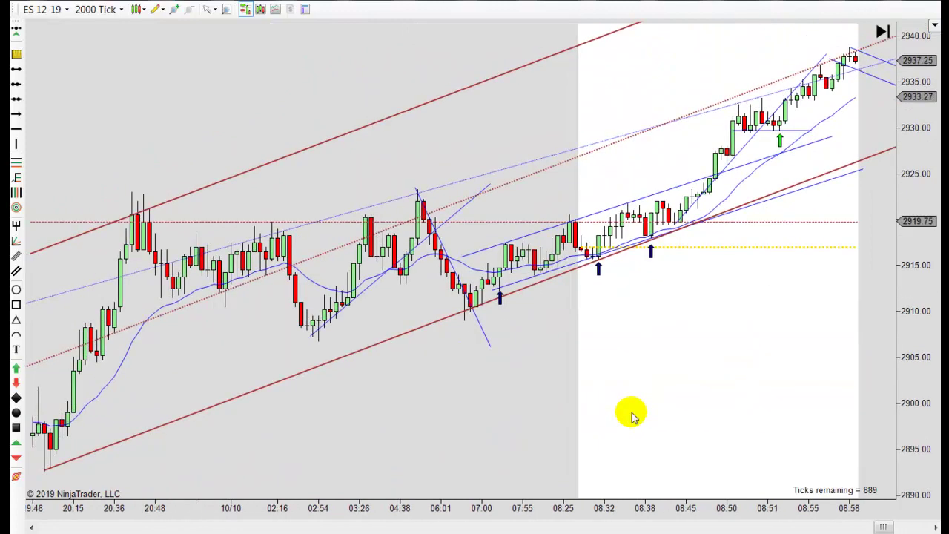
{"action": "scroll", "coordinate": [631, 416], "scroll_direction": "up", "scroll_amount": 2}
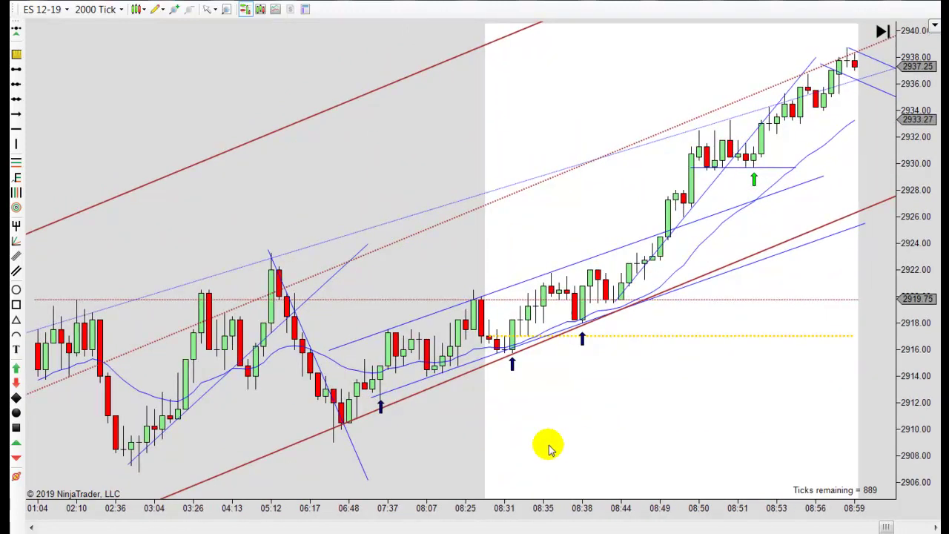
{"action": "left_click_drag", "start_coordinate": [593, 430], "coordinate": [677, 402]}
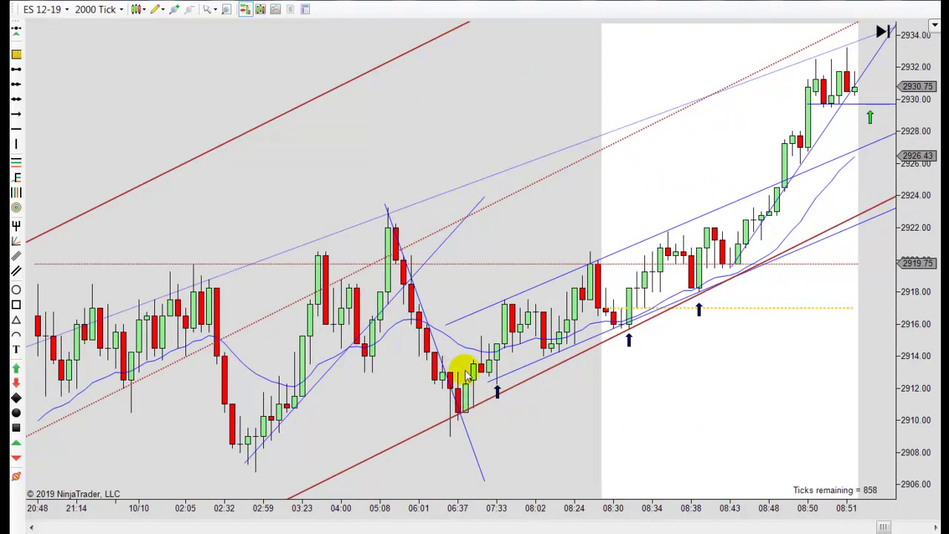
{"action": "scroll", "coordinate": [767, 360], "scroll_direction": "down", "scroll_amount": 5}
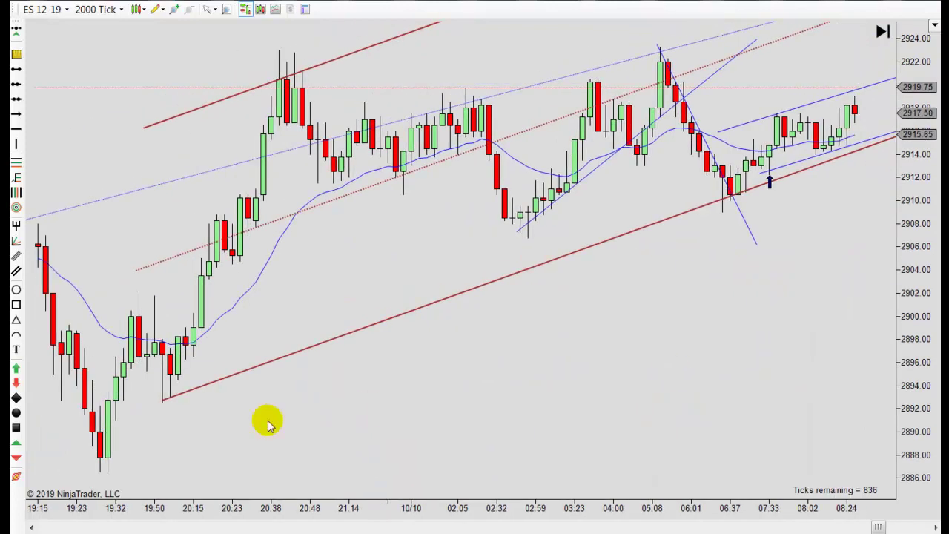
{"action": "left_click_drag", "start_coordinate": [785, 368], "coordinate": [596, 447]}
{"action": "left_click_drag", "start_coordinate": [489, 415], "coordinate": [652, 408]}
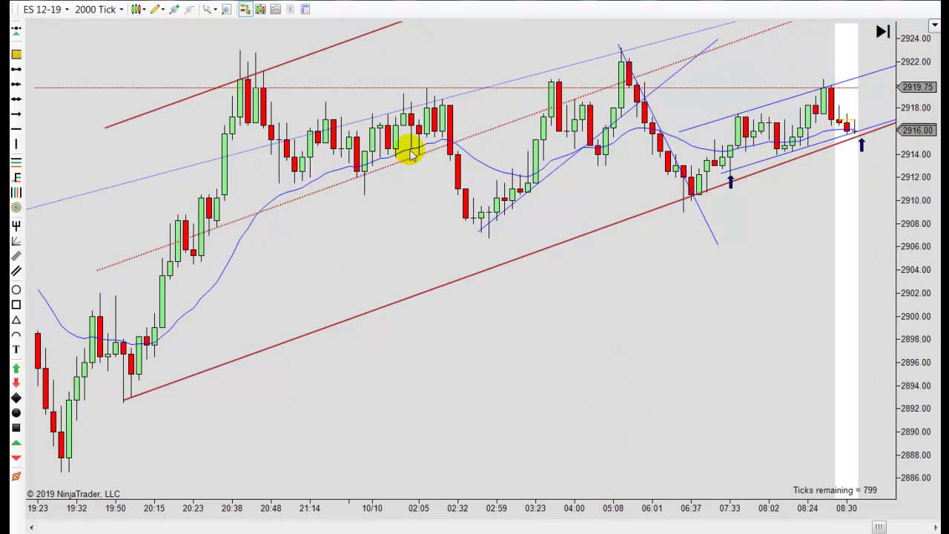
{"action": "left_click_drag", "start_coordinate": [690, 373], "coordinate": [589, 413]}
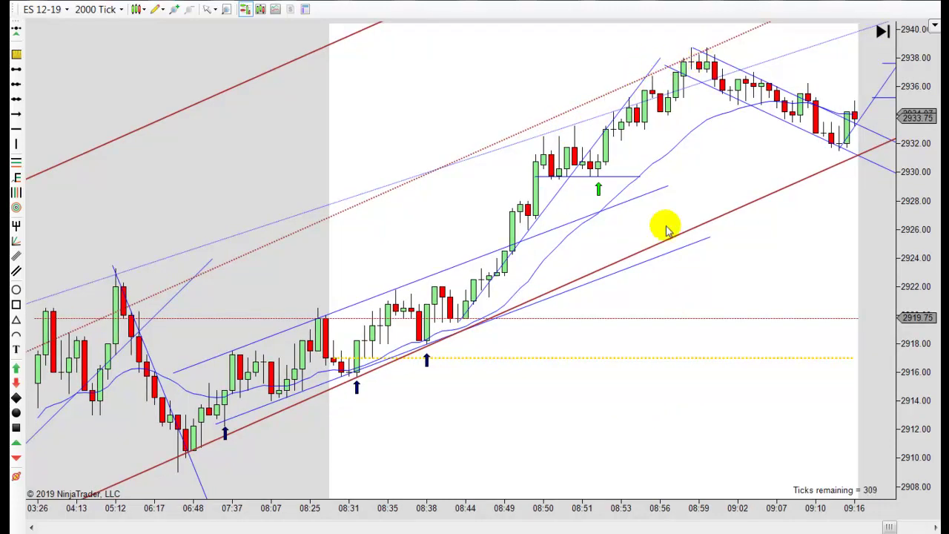
Mark the 09:10 pullback candle with a down arrow above it and set the arrow's color to Lime.
{"action": "scroll", "coordinate": [697, 382], "scroll_direction": "up", "scroll_amount": 2}
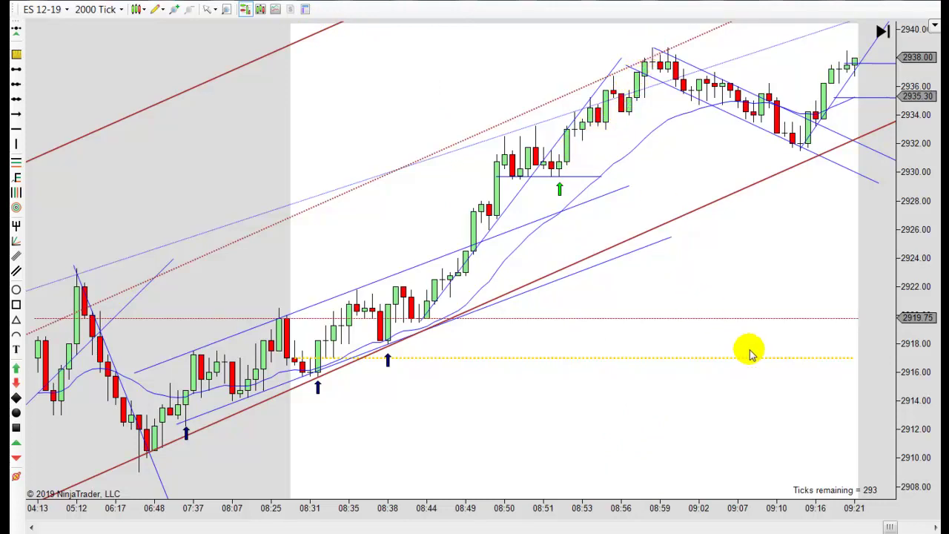
{"action": "scroll", "coordinate": [699, 424], "scroll_direction": "down", "scroll_amount": 5}
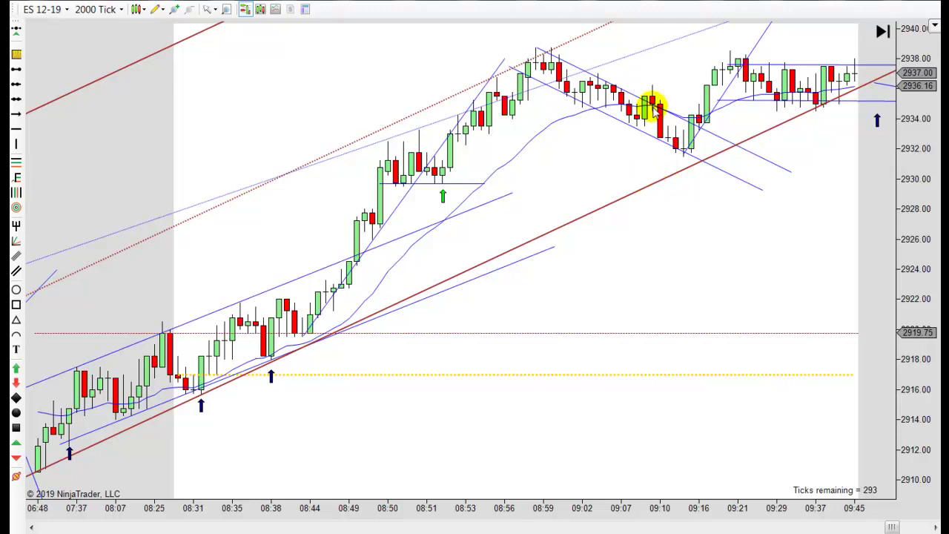
{"action": "left_click_drag", "start_coordinate": [572, 413], "coordinate": [309, 487]}
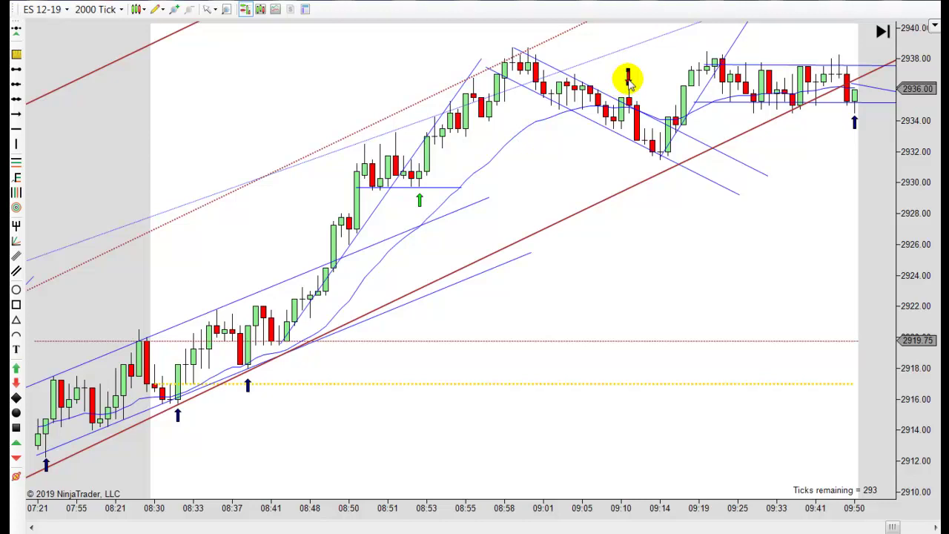
{"action": "double_click", "coordinate": [628, 78]}
{"action": "left_click", "coordinate": [534, 241]}
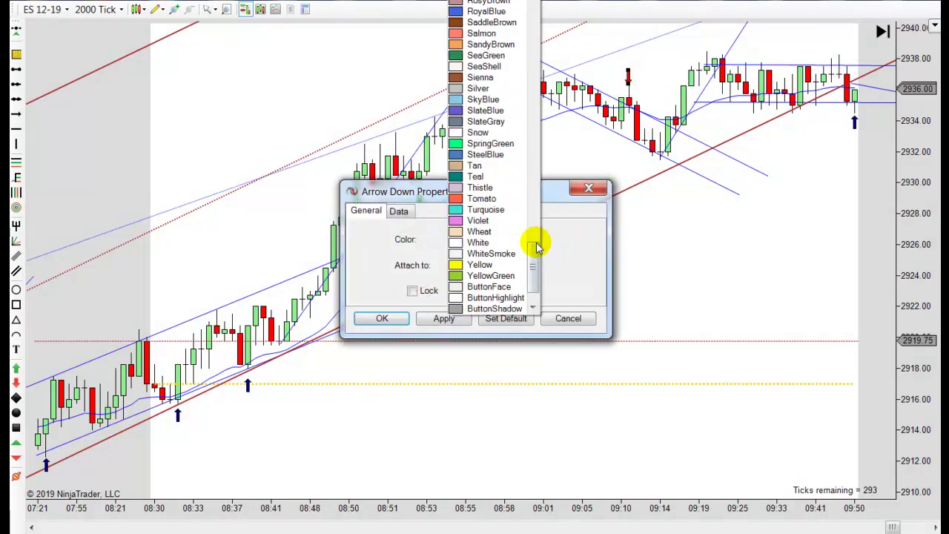
{"action": "left_click", "coordinate": [536, 149]}
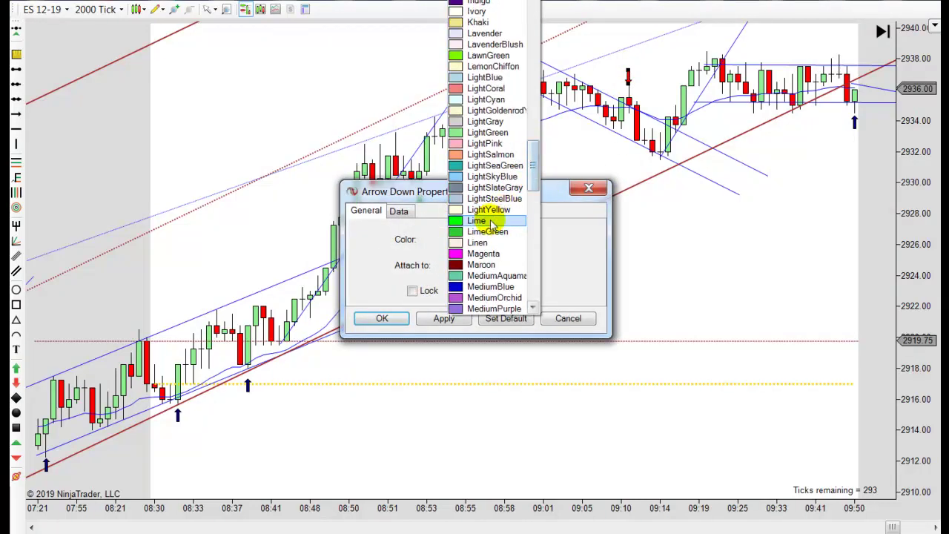
{"action": "left_click", "coordinate": [489, 221]}
{"action": "left_click", "coordinate": [382, 318]}
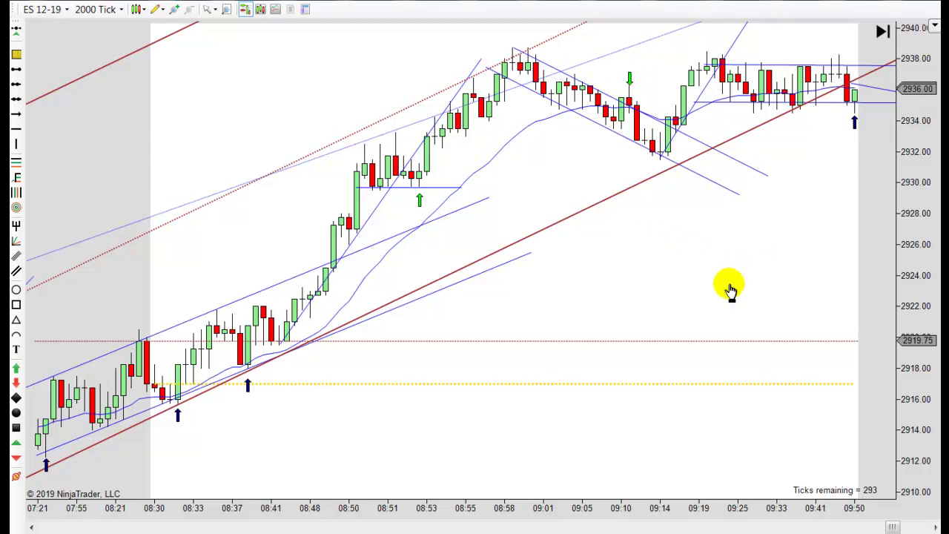
Draw a line under the rally's lows from about 09:55 to 10:18 and place a parallel copy above it to form a steep channel.
{"action": "scroll", "coordinate": [712, 286], "scroll_direction": "down", "scroll_amount": 5}
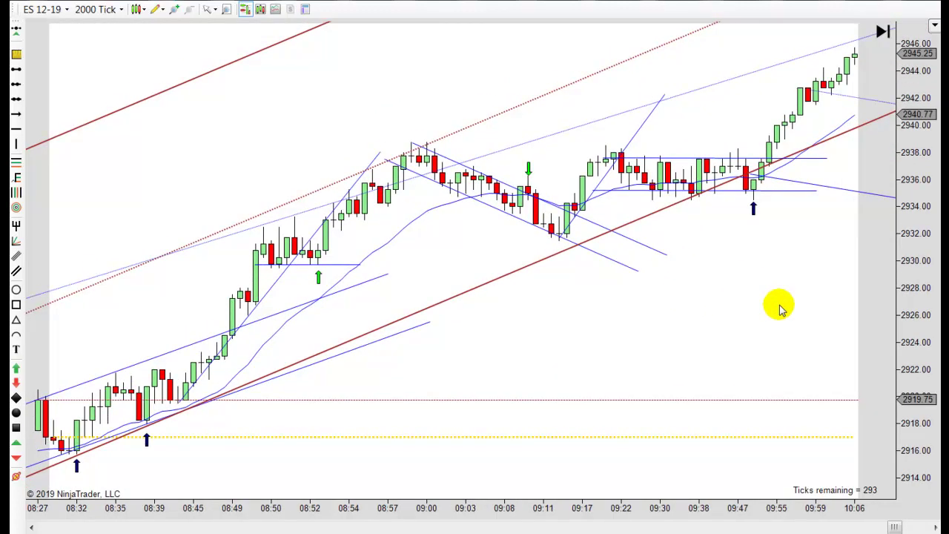
{"action": "scroll", "coordinate": [714, 319], "scroll_direction": "down", "scroll_amount": 3}
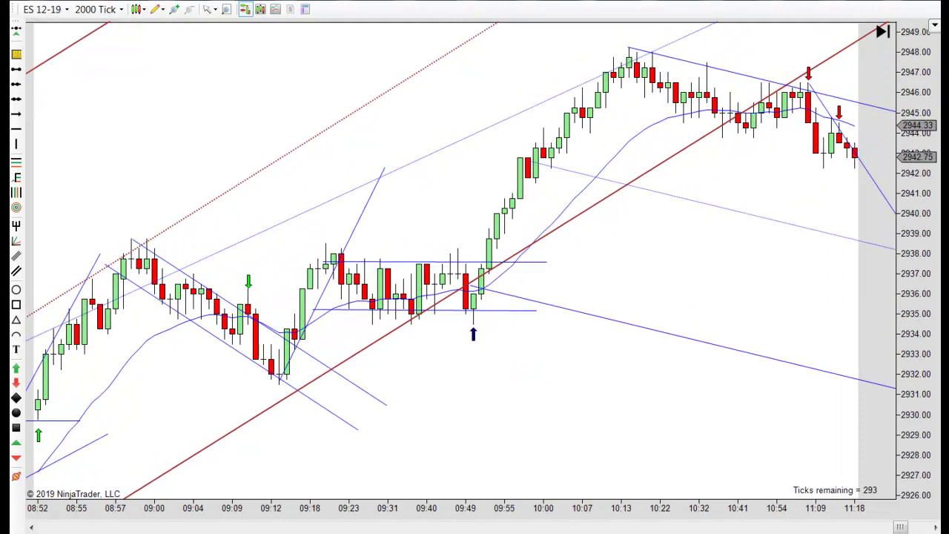
{"action": "left_click", "coordinate": [14, 69]}
{"action": "left_click", "coordinate": [499, 231]}
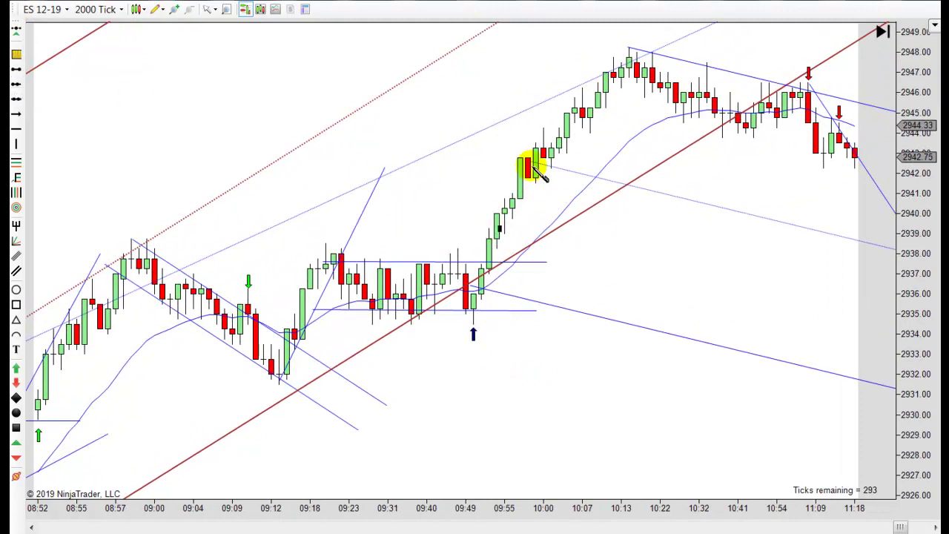
{"action": "left_click", "coordinate": [654, 38]}
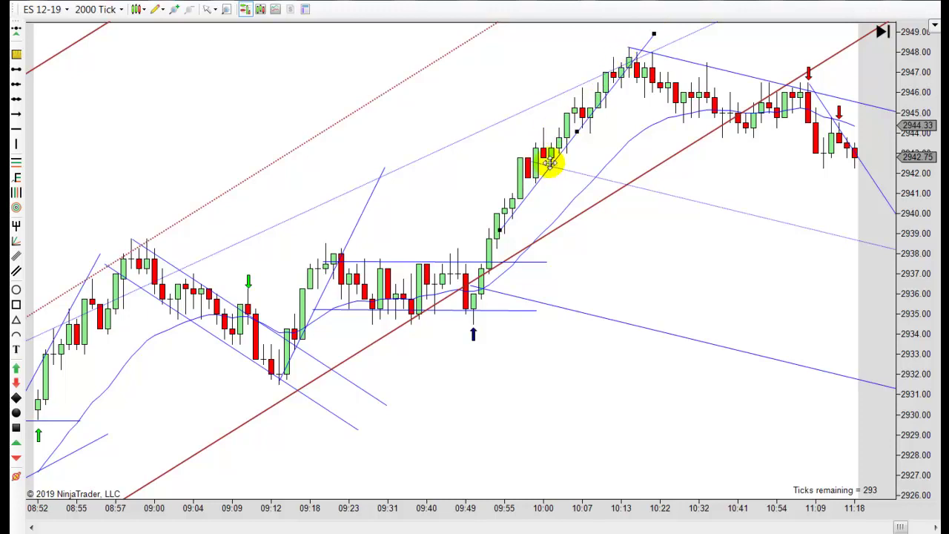
{"action": "left_click_drag", "start_coordinate": [550, 163], "coordinate": [530, 150]}
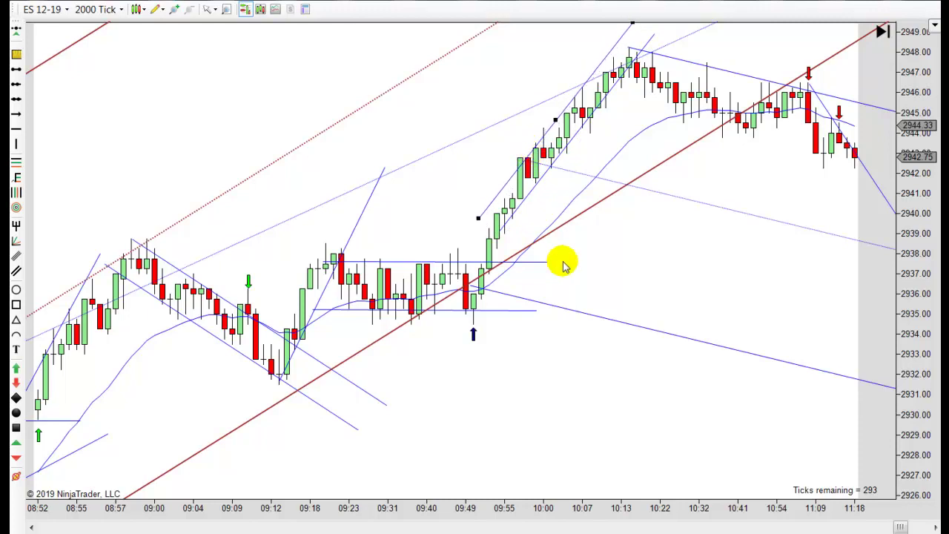
Draw a descending line from the 10:15 high at about 2948 through the pullback candles to about 2942.75 near 11:10.
{"action": "scroll", "coordinate": [534, 427], "scroll_direction": "down", "scroll_amount": 2}
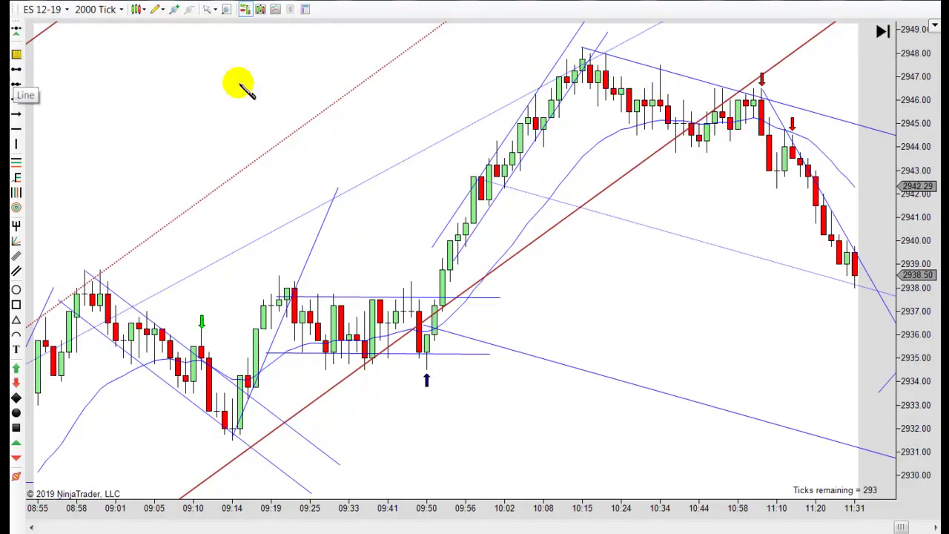
{"action": "left_click", "coordinate": [578, 49]}
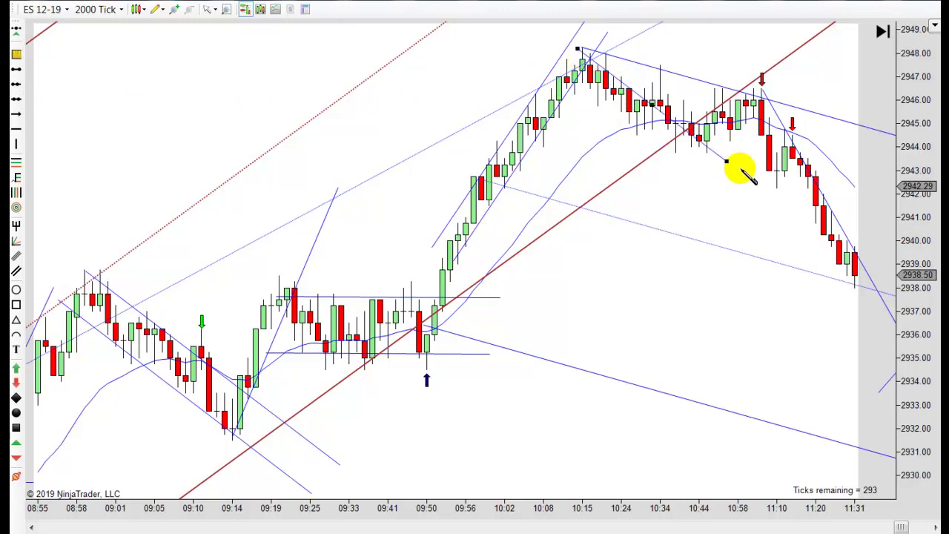
{"action": "left_click", "coordinate": [771, 178]}
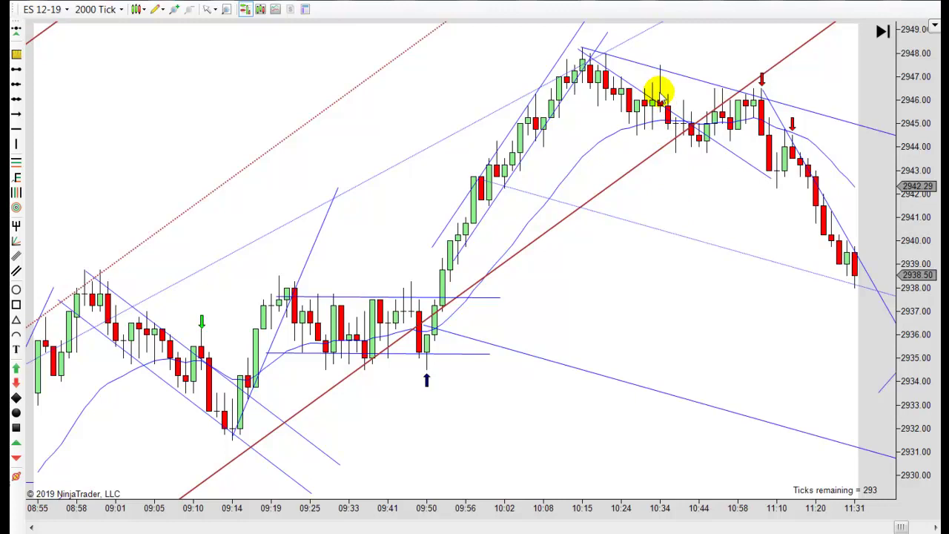
Draw a horizontal line at about 2946 from the 10:29 candles across the 11:04 highs.
{"action": "left_click_drag", "start_coordinate": [622, 343], "coordinate": [519, 245]}
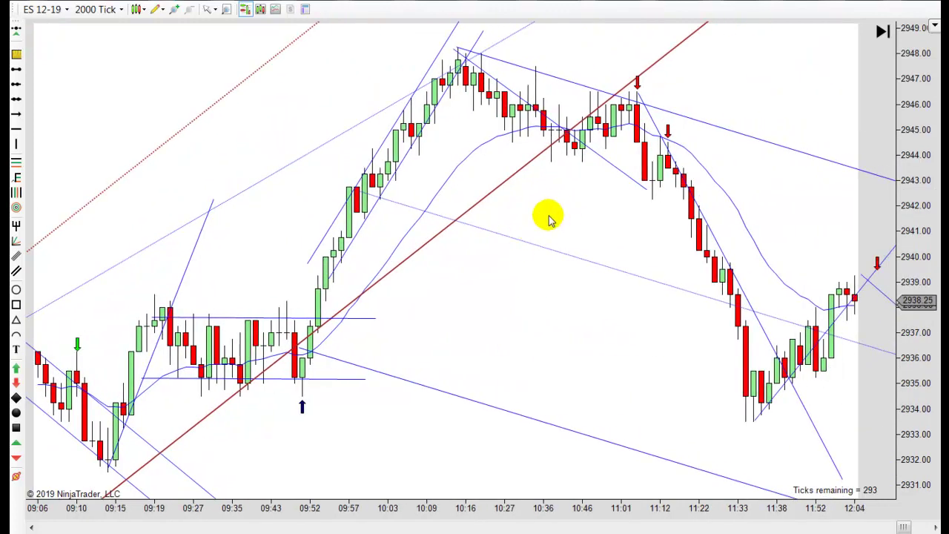
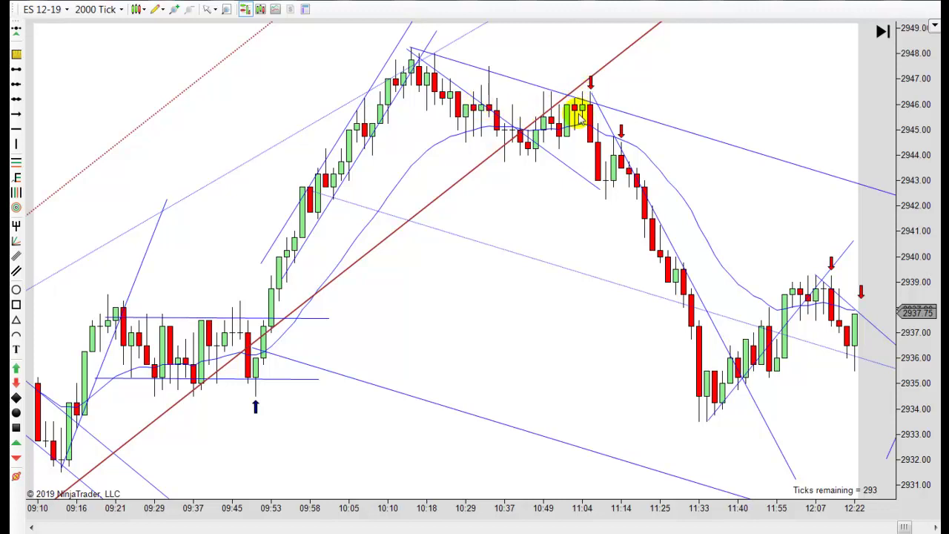
{"action": "left_click", "coordinate": [16, 69]}
{"action": "left_click", "coordinate": [455, 106]}
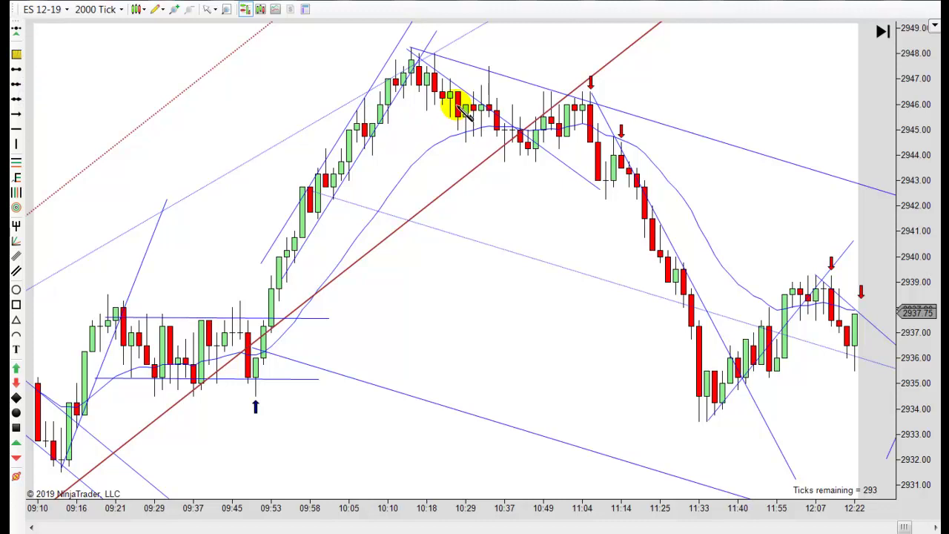
{"action": "left_click", "coordinate": [684, 103]}
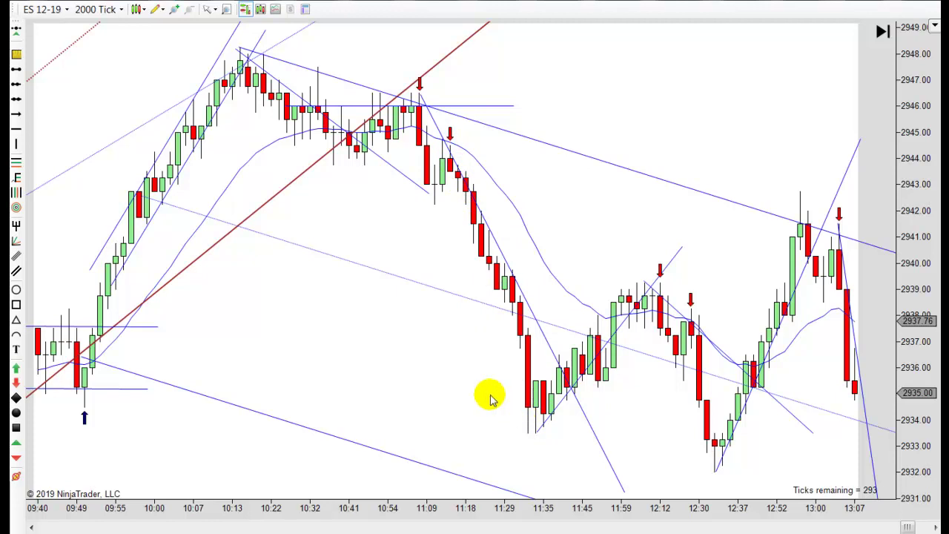
Nudge the red down arrow at the 12:07 to 12:22 highs and draw a horizontal line through them at about 2938.75.
{"action": "left_click_drag", "start_coordinate": [480, 384], "coordinate": [403, 371]}
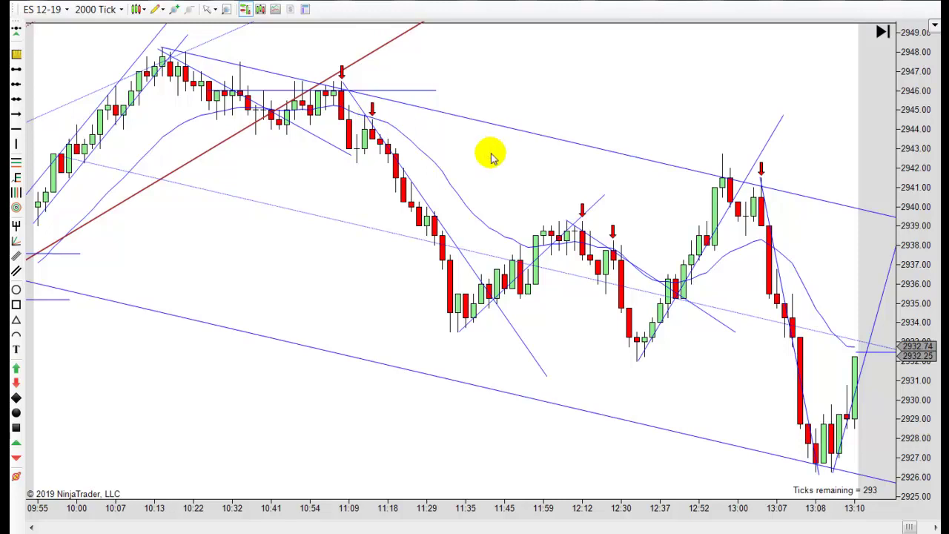
{"action": "left_click_drag", "start_coordinate": [500, 154], "coordinate": [492, 161]}
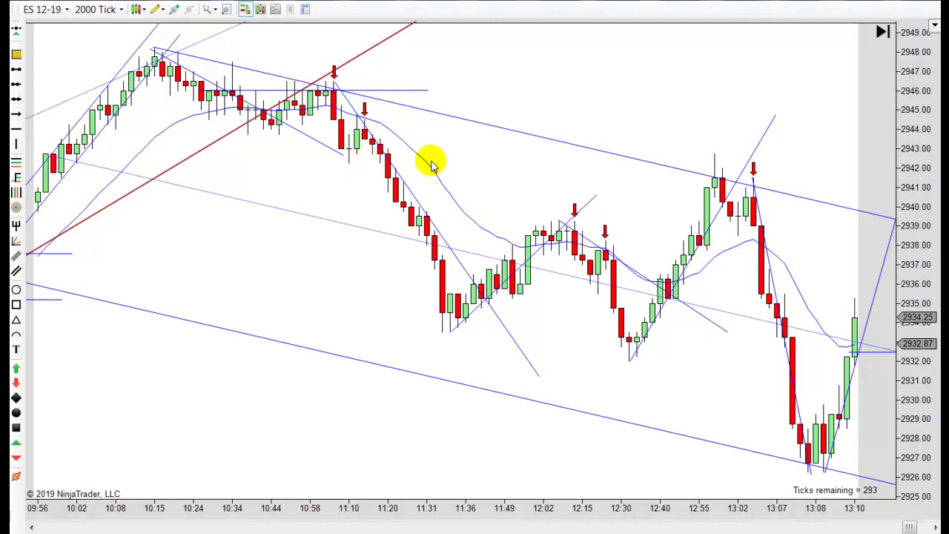
{"action": "scroll", "coordinate": [460, 178], "scroll_direction": "down", "scroll_amount": 4}
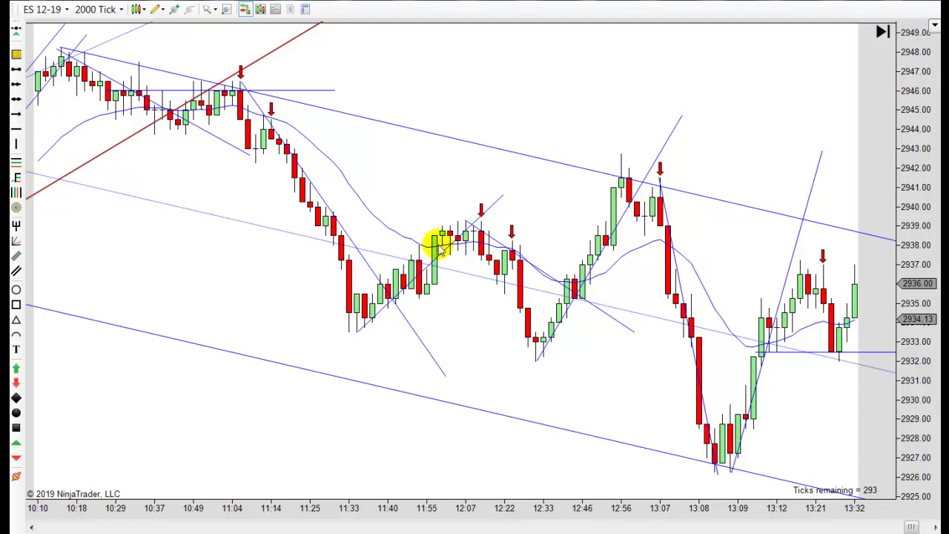
{"action": "left_click", "coordinate": [482, 213]}
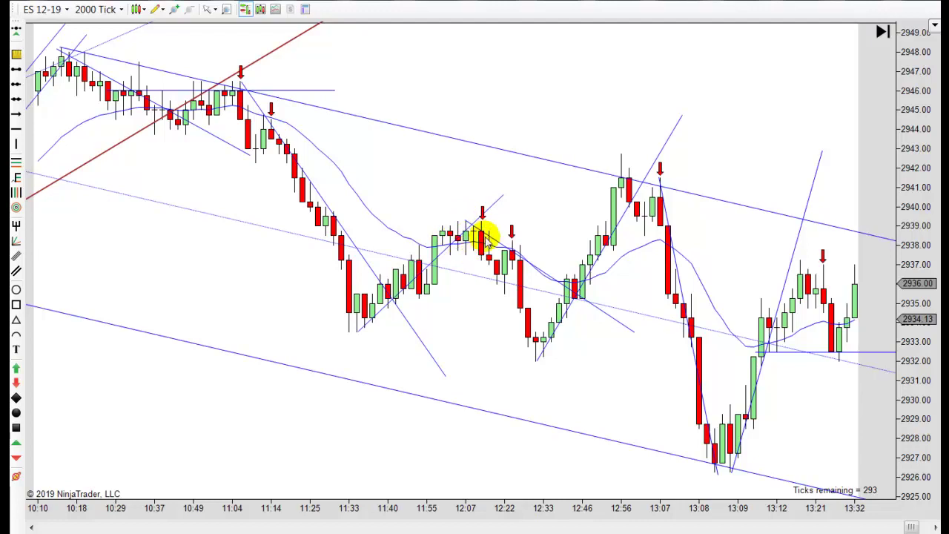
{"action": "left_click", "coordinate": [431, 228]}
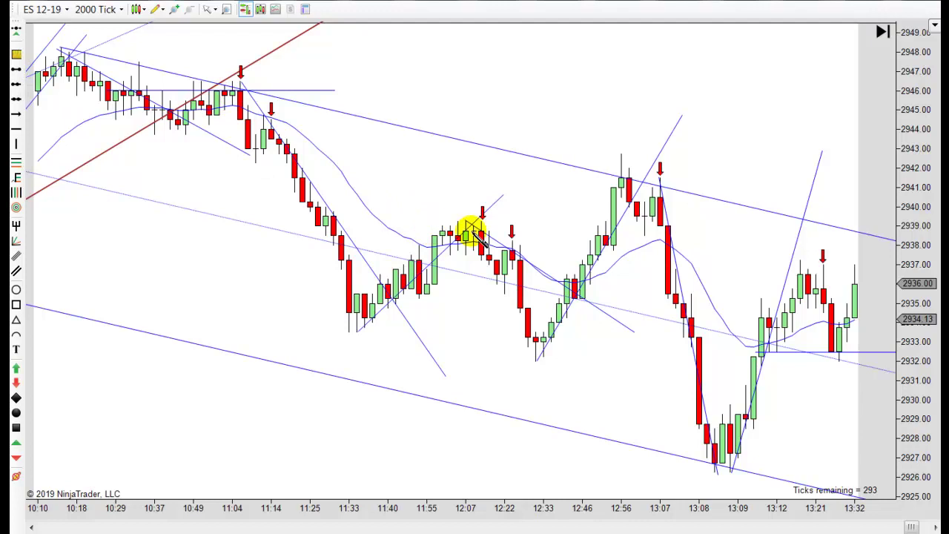
{"action": "left_click", "coordinate": [569, 233]}
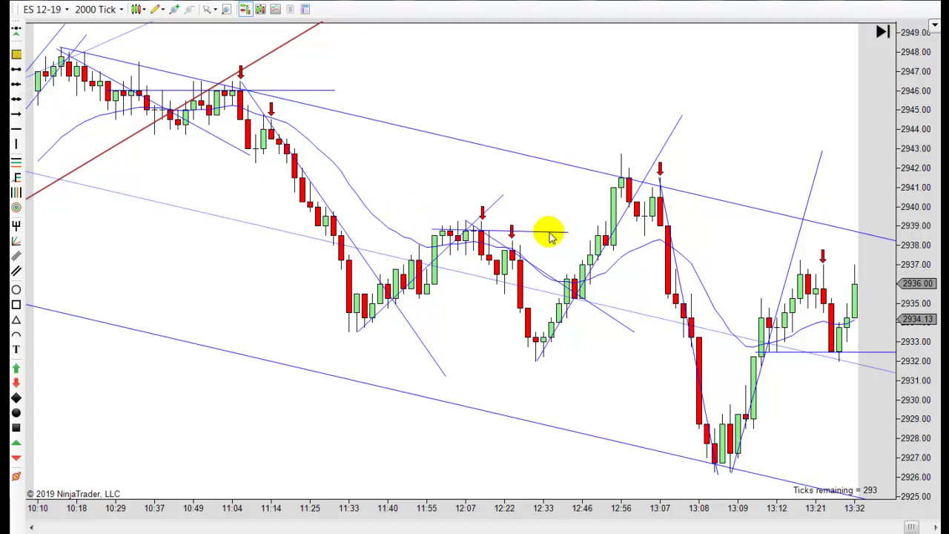
{"action": "left_click_drag", "start_coordinate": [548, 232], "coordinate": [547, 235]}
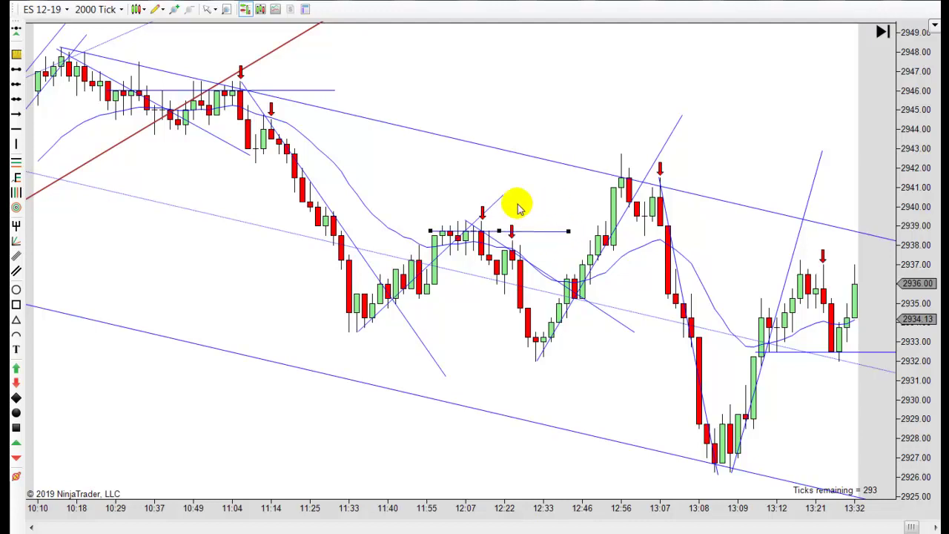
{"action": "left_click", "coordinate": [484, 219]}
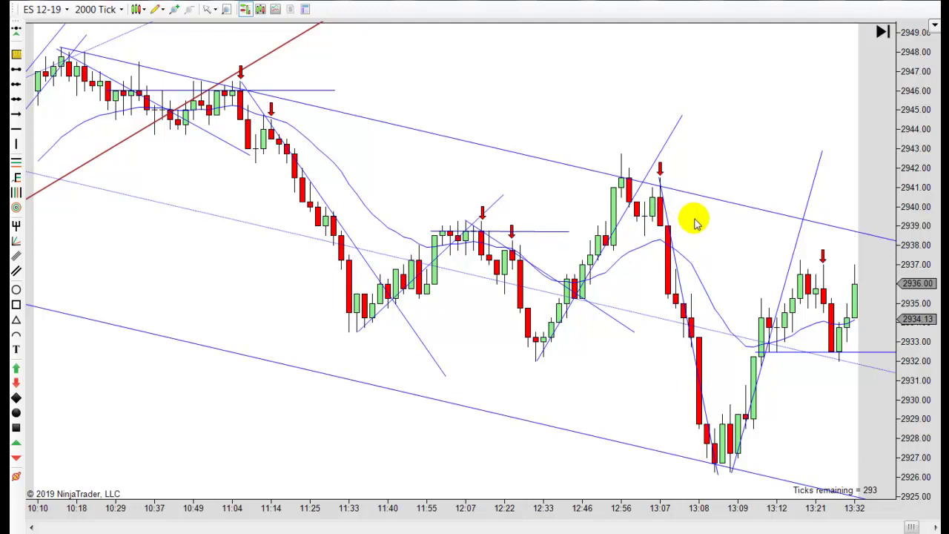
Place a green up arrow below the 13:46 low candle, just before the blue 13:54 arrow.
{"action": "left_click_drag", "start_coordinate": [669, 225], "coordinate": [571, 228]}
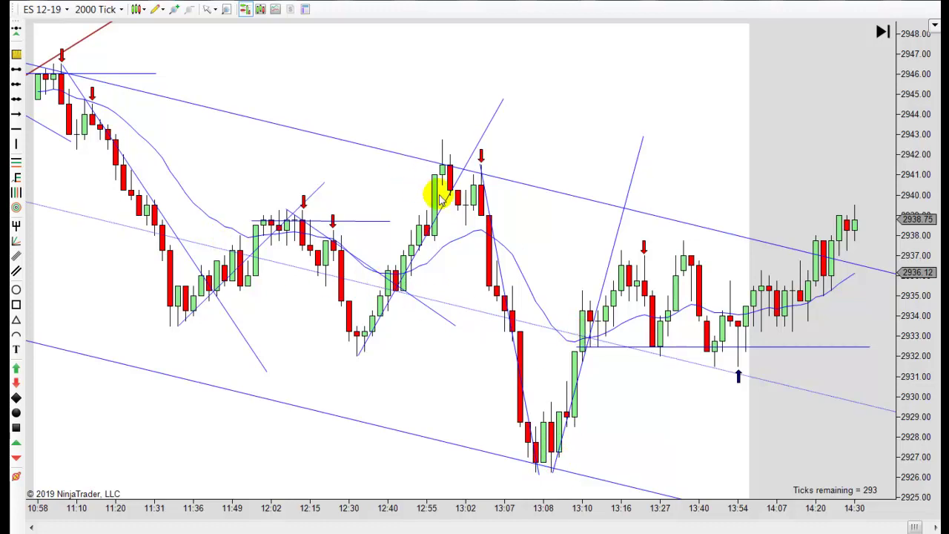
{"action": "scroll", "coordinate": [608, 410], "scroll_direction": "down", "scroll_amount": 3}
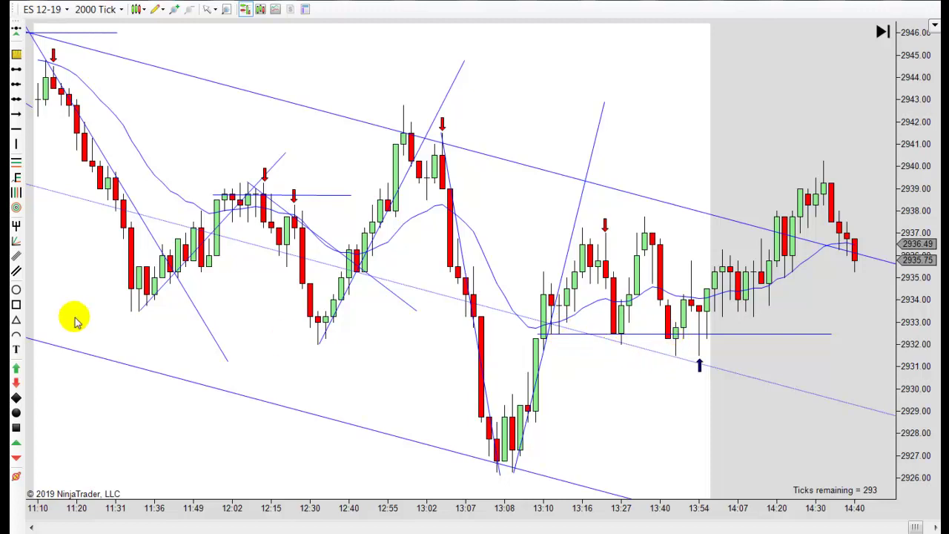
{"action": "left_click", "coordinate": [18, 369]}
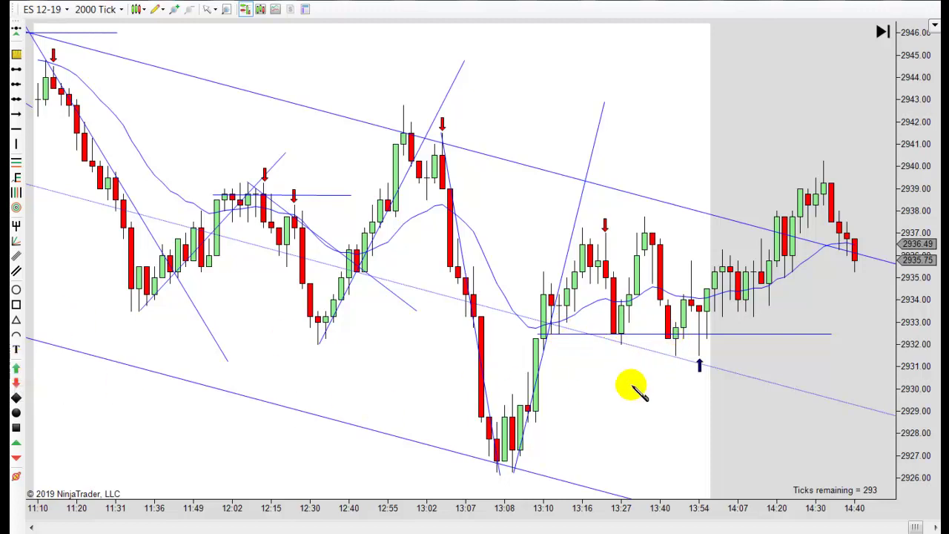
{"action": "left_click", "coordinate": [676, 366]}
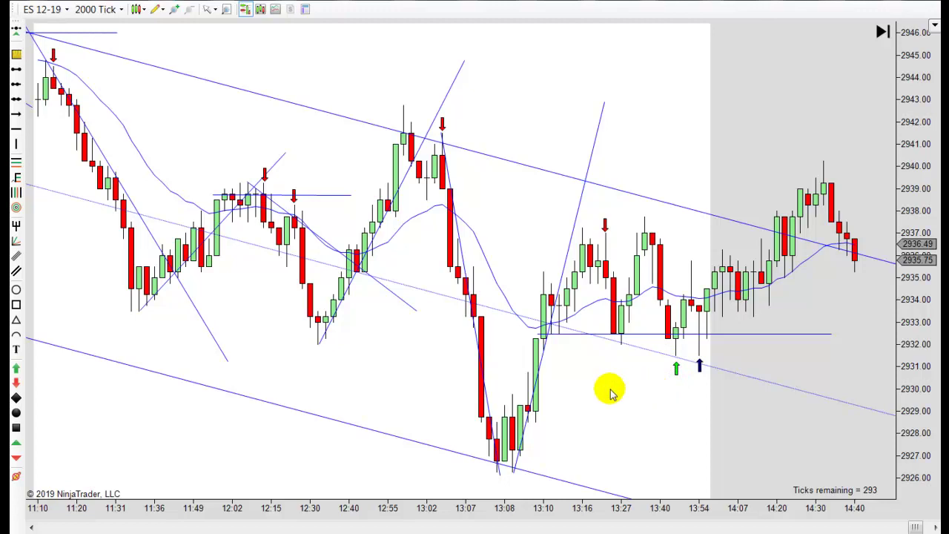
Examine the afternoon descending channel and the after-hours breakout, including how they relate to the earlier session.
{"action": "scroll", "coordinate": [610, 400], "scroll_direction": "down", "scroll_amount": 3}
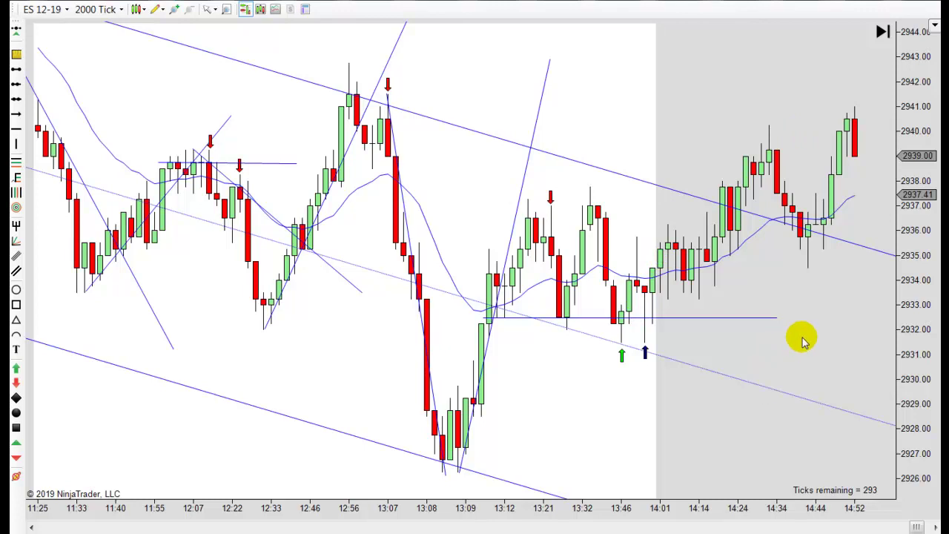
{"action": "scroll", "coordinate": [712, 351], "scroll_direction": "right", "scroll_amount": 3}
{"action": "scroll", "coordinate": [579, 432], "scroll_direction": "left", "scroll_amount": 8}
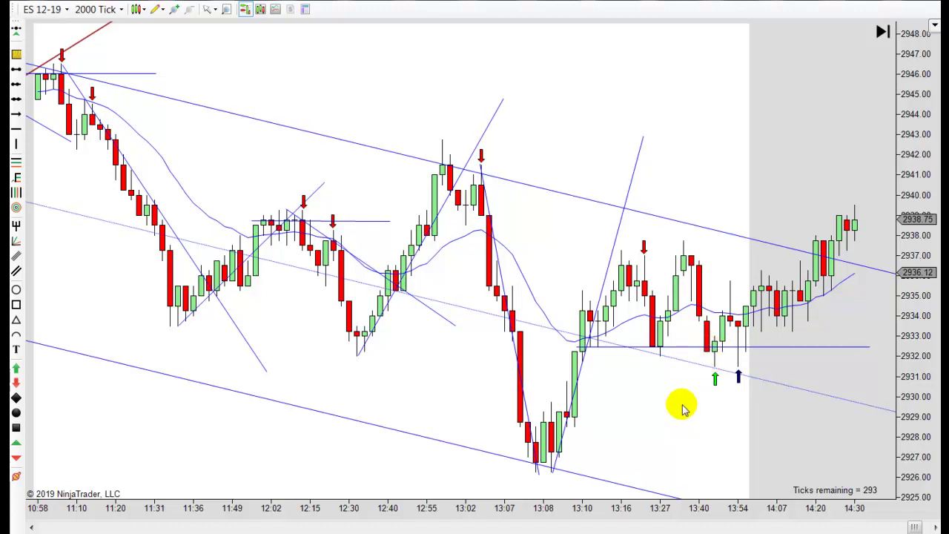
{"action": "scroll", "coordinate": [684, 408], "scroll_direction": "down", "scroll_amount": 3}
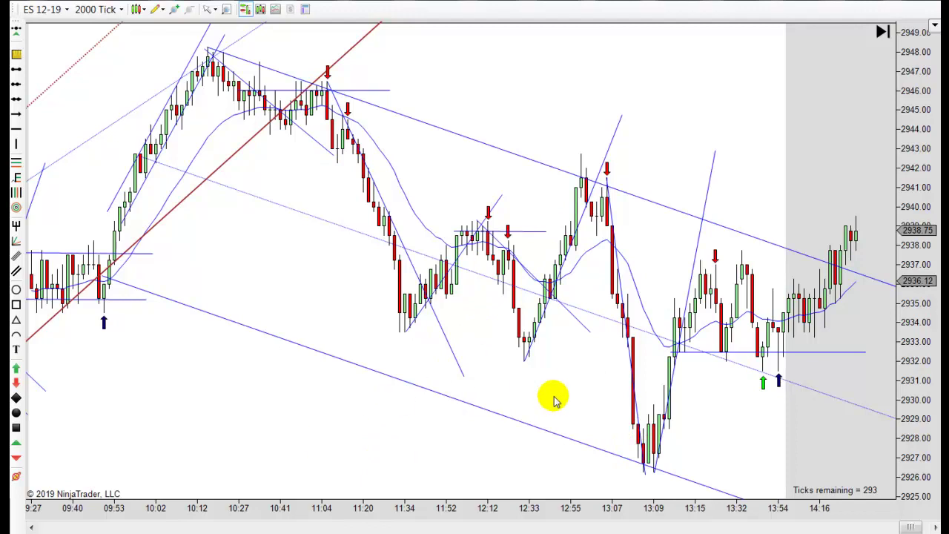
{"action": "scroll", "coordinate": [555, 399], "scroll_direction": "down", "scroll_amount": 5}
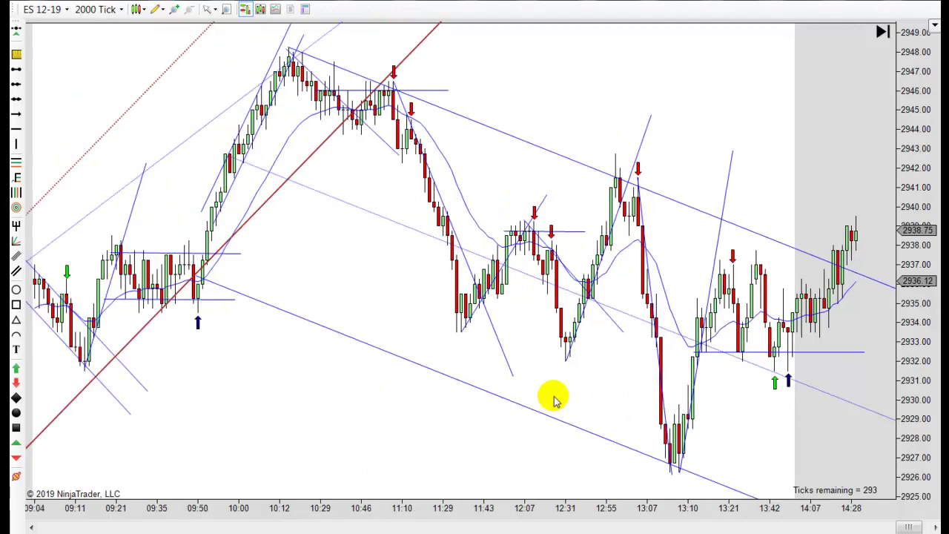
{"action": "scroll", "coordinate": [555, 399], "scroll_direction": "down", "scroll_amount": 2}
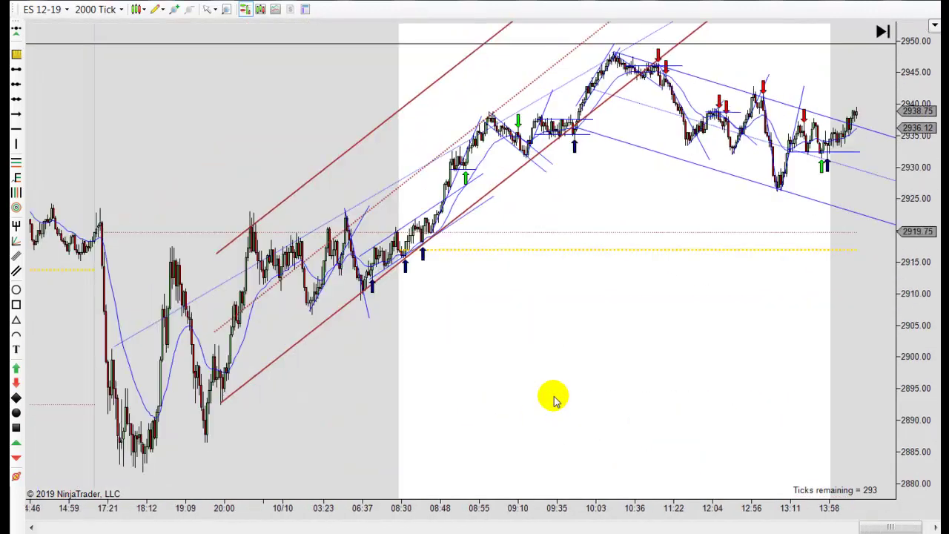
Delete the light blue ascending line left inside the red channel.
{"action": "scroll", "coordinate": [403, 404], "scroll_direction": "up", "scroll_amount": 4}
{"action": "left_click_drag", "start_coordinate": [451, 407], "coordinate": [544, 420]}
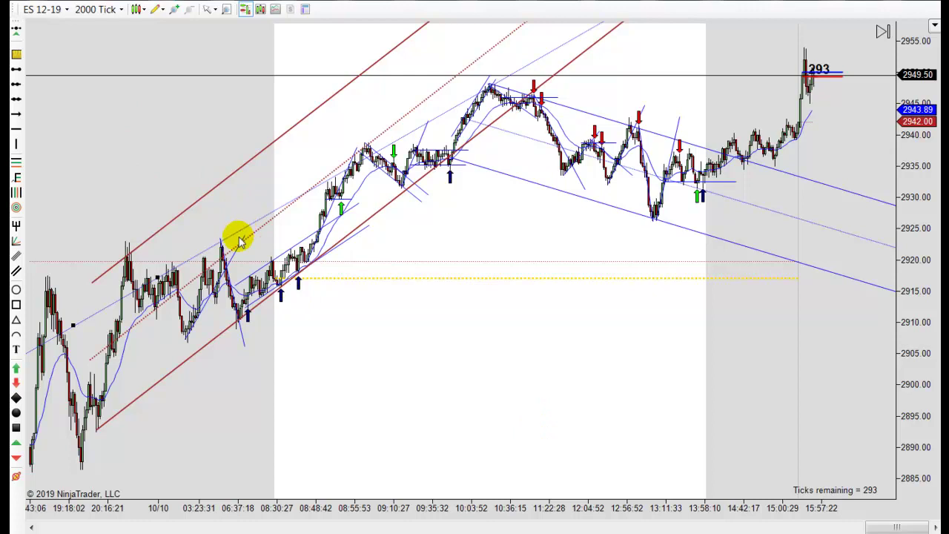
{"action": "left_click_drag", "start_coordinate": [405, 377], "coordinate": [457, 377]}
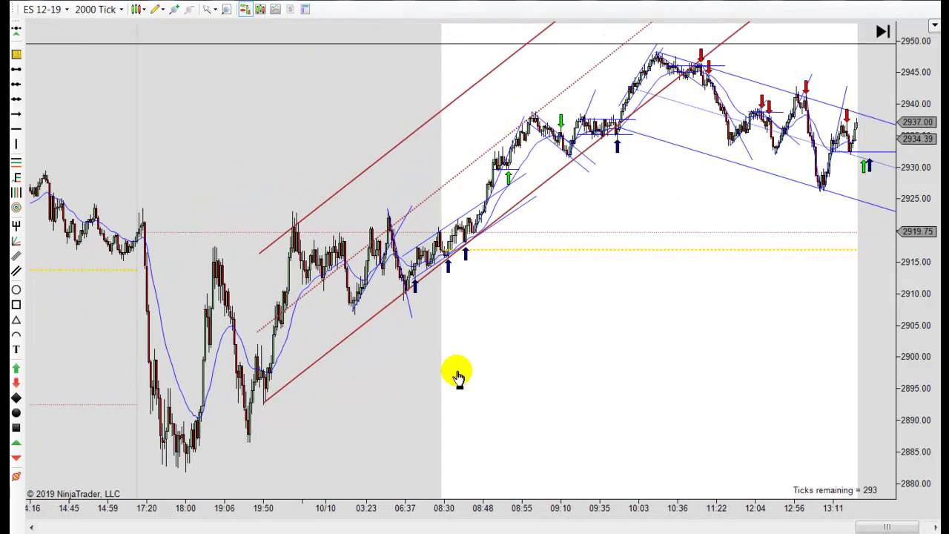
Examine the full day from the overnight range through the red and blue channels to the late rally near 15:57.
{"action": "left_click_drag", "start_coordinate": [557, 386], "coordinate": [256, 289]}
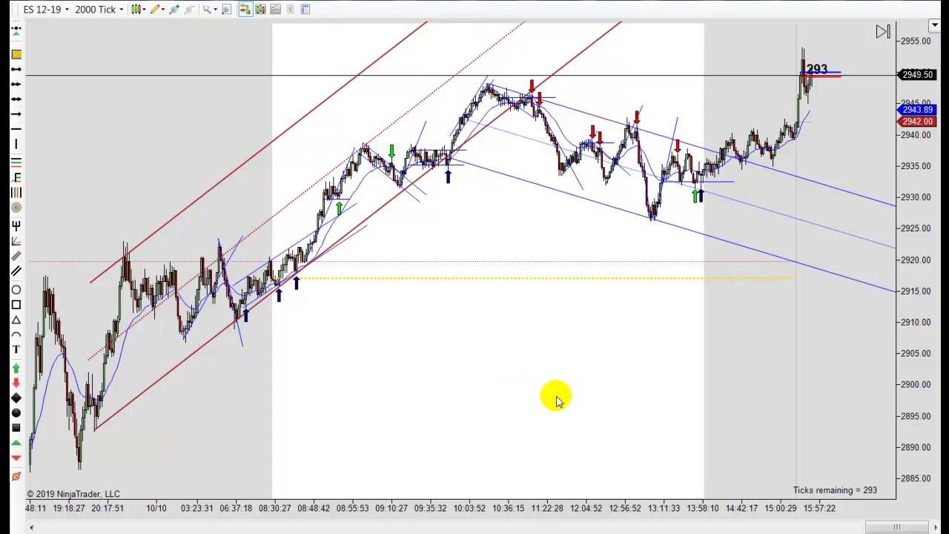
{"action": "scroll", "coordinate": [549, 385], "scroll_direction": "up", "scroll_amount": 2}
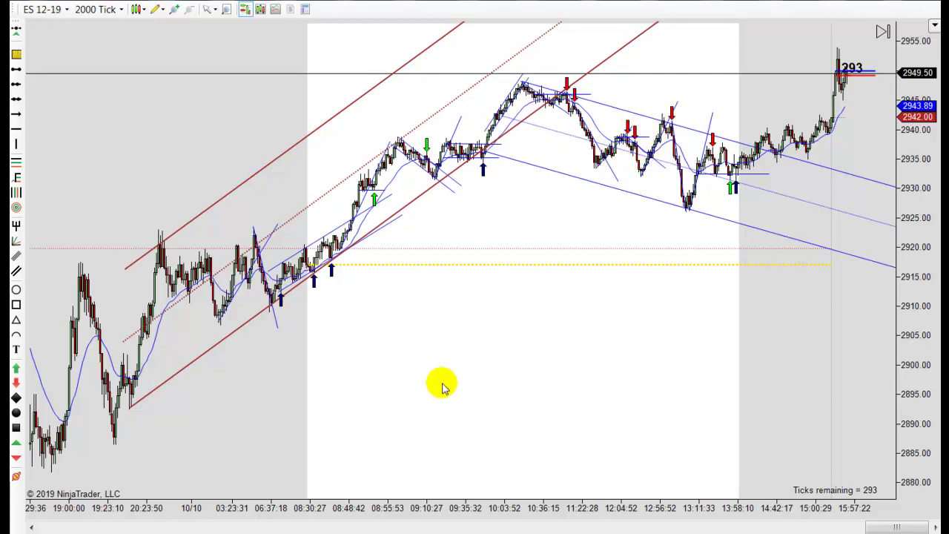
{"action": "scroll", "coordinate": [499, 378], "scroll_direction": "up", "scroll_amount": 3}
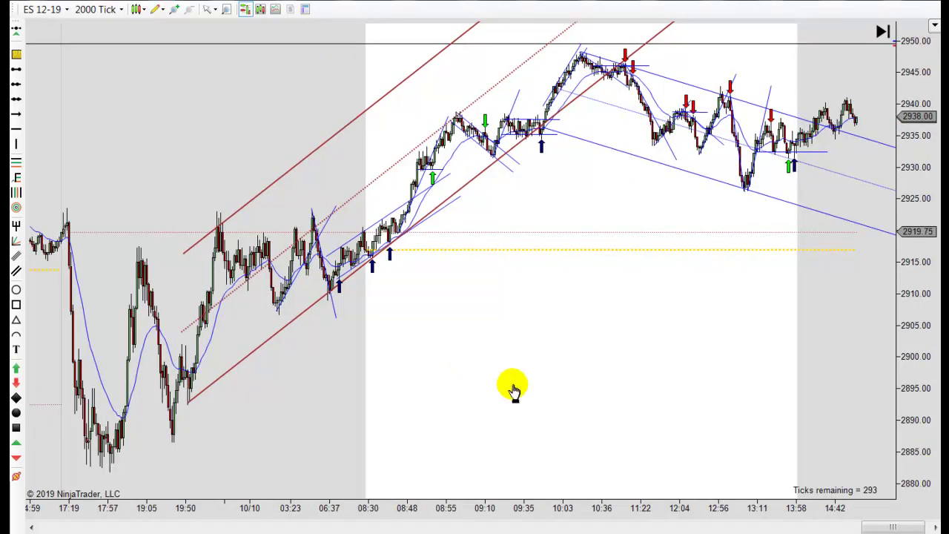
{"action": "scroll", "coordinate": [512, 392], "scroll_direction": "down", "scroll_amount": 3}
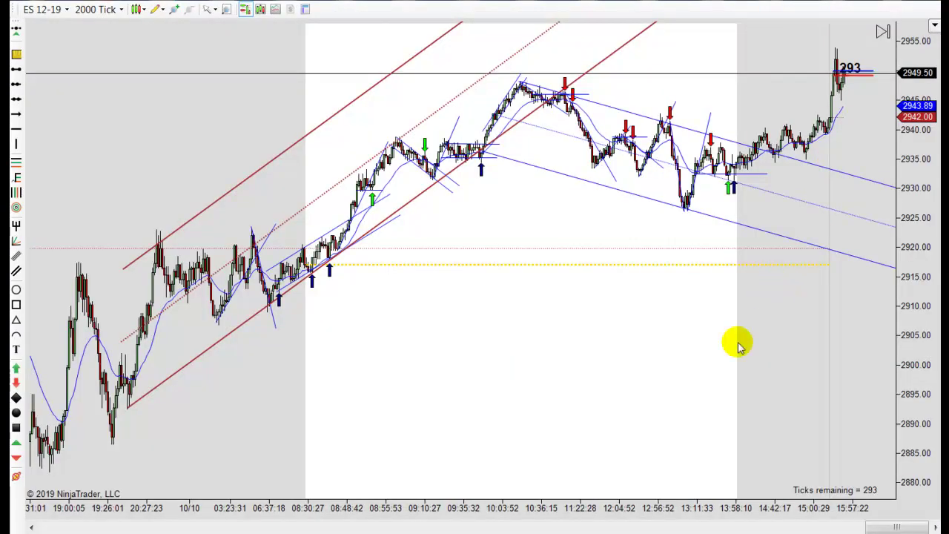
Examine the marked trade setups across the full session, comparing the overnight decline, the rising red channel, the descending blue channel and the late breakout.
{"action": "mouse_move", "coordinate": [689, 364]}
{"action": "left_mouse_down"}
{"action": "mouse_move", "coordinate": [674, 373]}
{"action": "mouse_move", "coordinate": [695, 365]}
{"action": "left_mouse_up"}
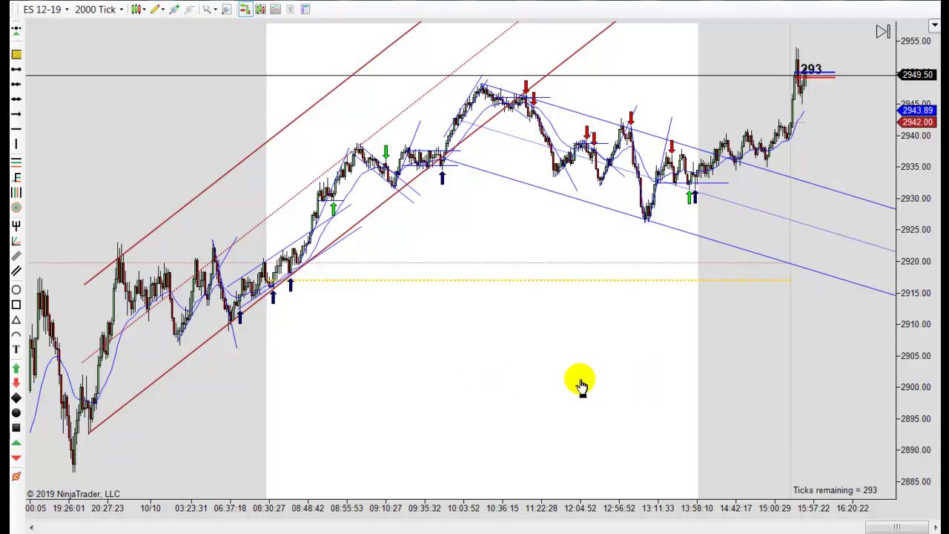
{"action": "scroll", "coordinate": [579, 381], "scroll_direction": "up", "scroll_amount": 3}
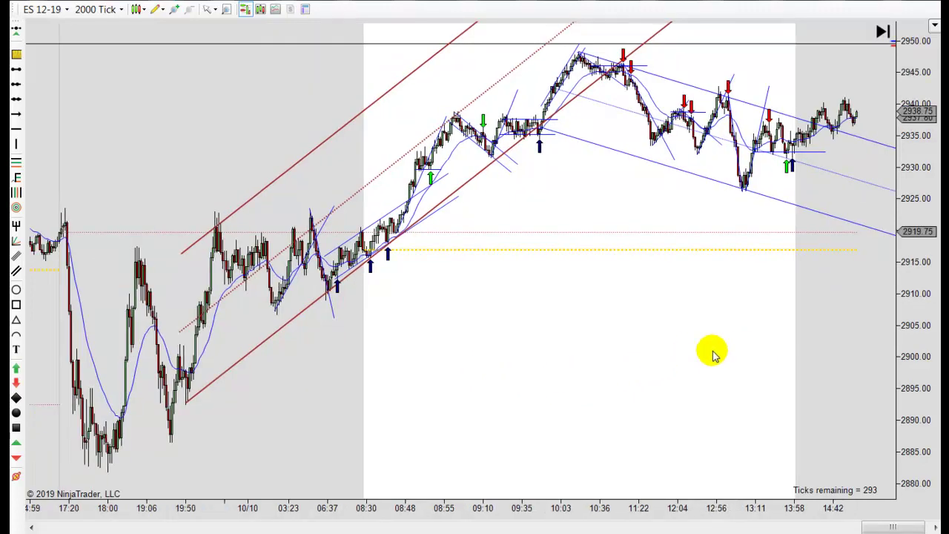
{"action": "scroll", "coordinate": [714, 354], "scroll_direction": "up", "scroll_amount": 1}
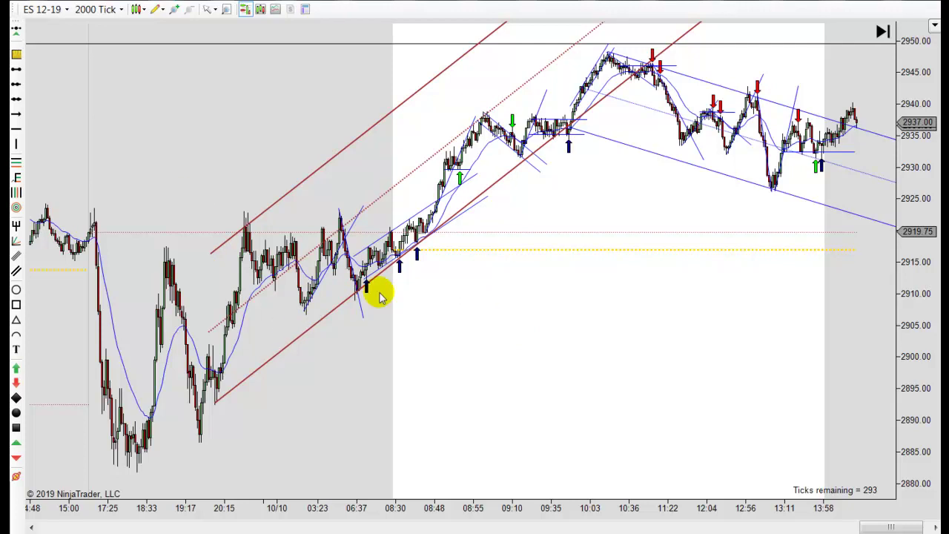
{"action": "scroll", "coordinate": [455, 346], "scroll_direction": "up", "scroll_amount": 1}
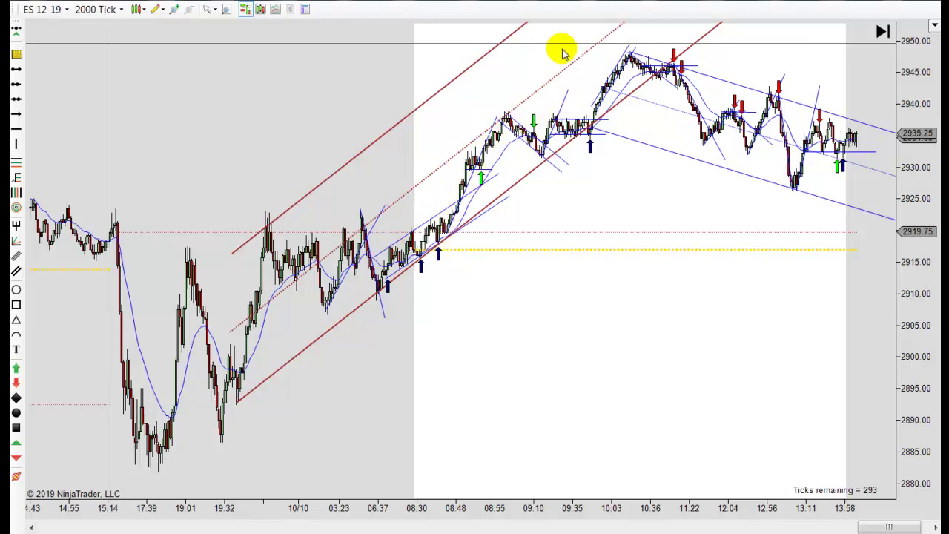
{"action": "scroll", "coordinate": [564, 371], "scroll_direction": "down", "scroll_amount": 3}
{"action": "scroll", "coordinate": [556, 374], "scroll_direction": "down", "scroll_amount": 1}
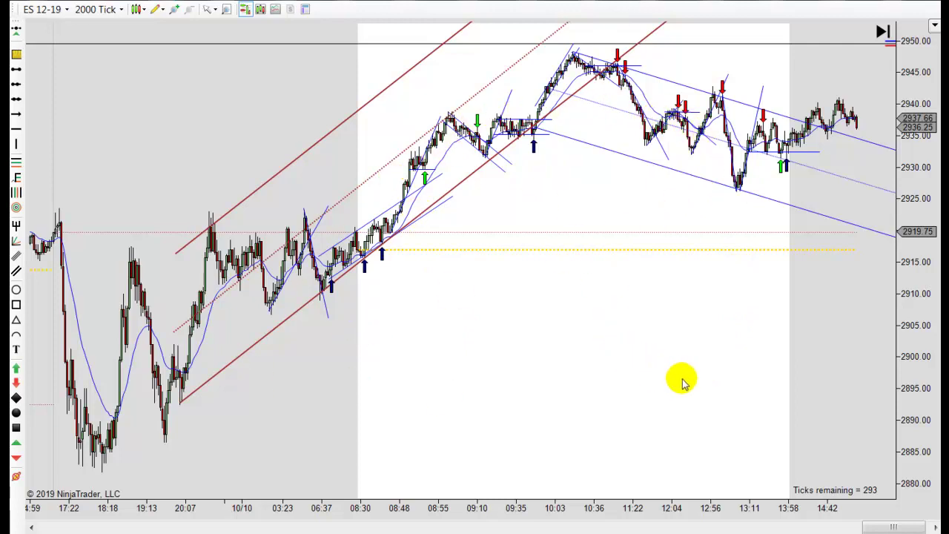
{"action": "scroll", "coordinate": [668, 388], "scroll_direction": "down", "scroll_amount": 2}
{"action": "left_click_drag", "start_coordinate": [662, 398], "coordinate": [625, 424]}
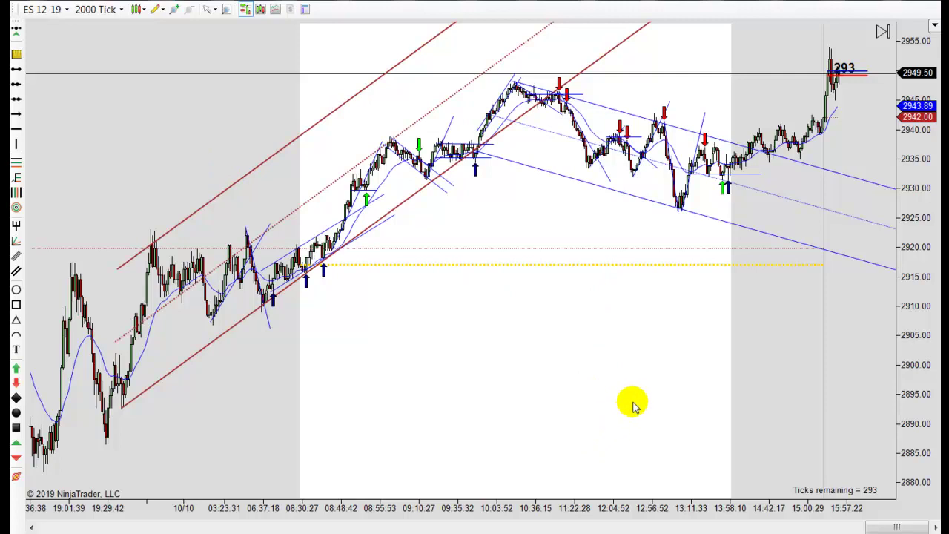
{"action": "scroll", "coordinate": [625, 403], "scroll_direction": "up", "scroll_amount": 2}
{"action": "scroll", "coordinate": [630, 401], "scroll_direction": "down", "scroll_amount": 4}
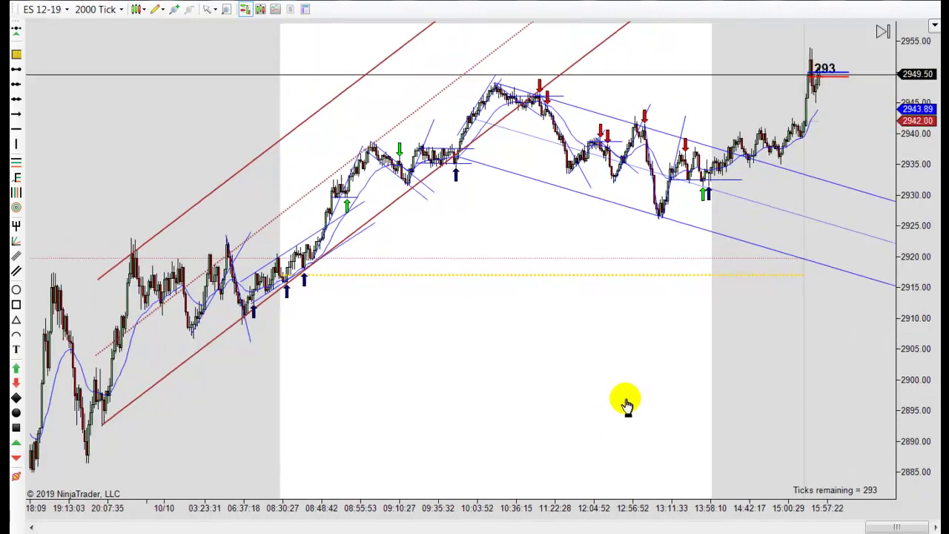
{"action": "scroll", "coordinate": [549, 390], "scroll_direction": "up", "scroll_amount": 1}
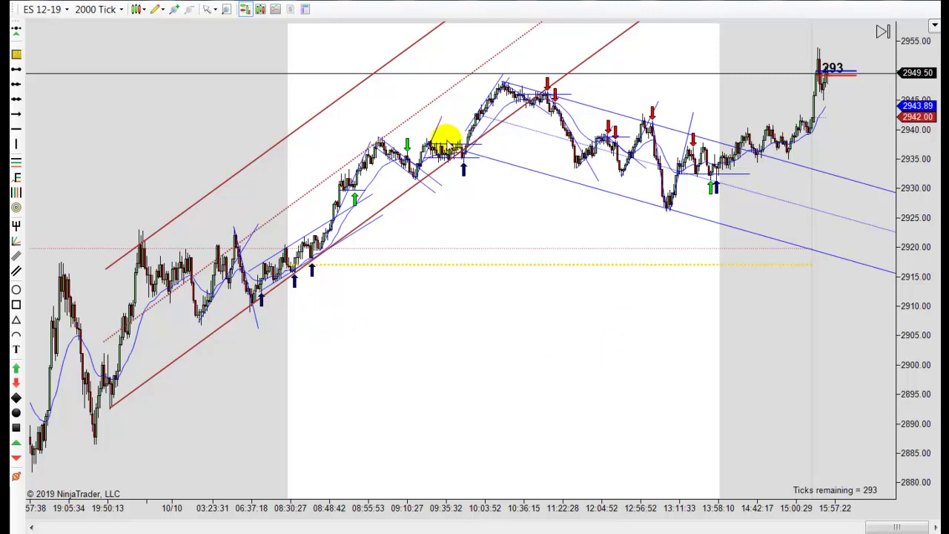
{"action": "left_click", "coordinate": [310, 269]}
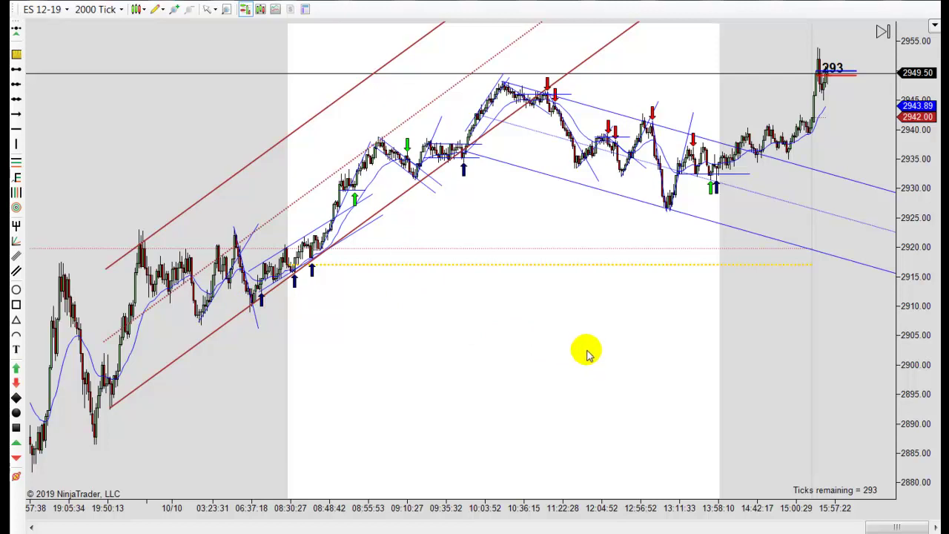
{"action": "scroll", "coordinate": [586, 352], "scroll_direction": "down", "scroll_amount": 3}
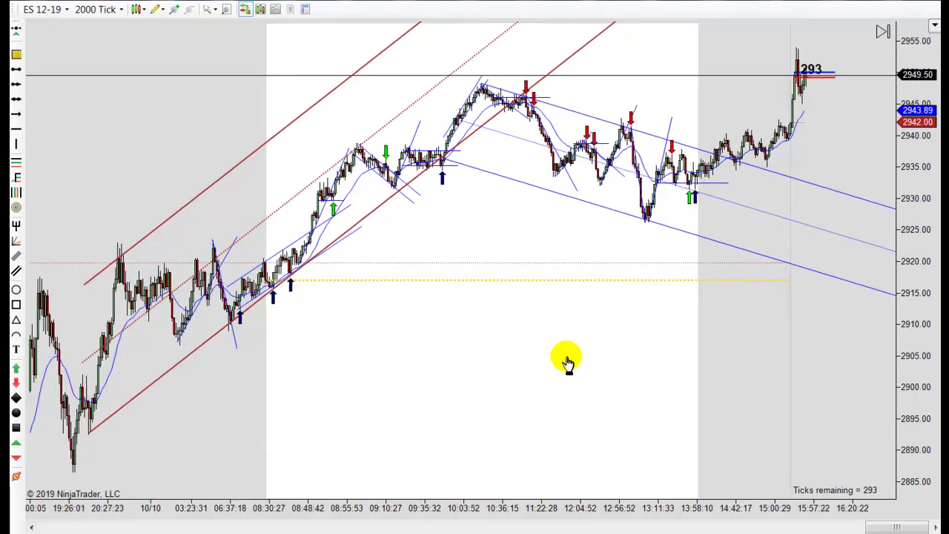